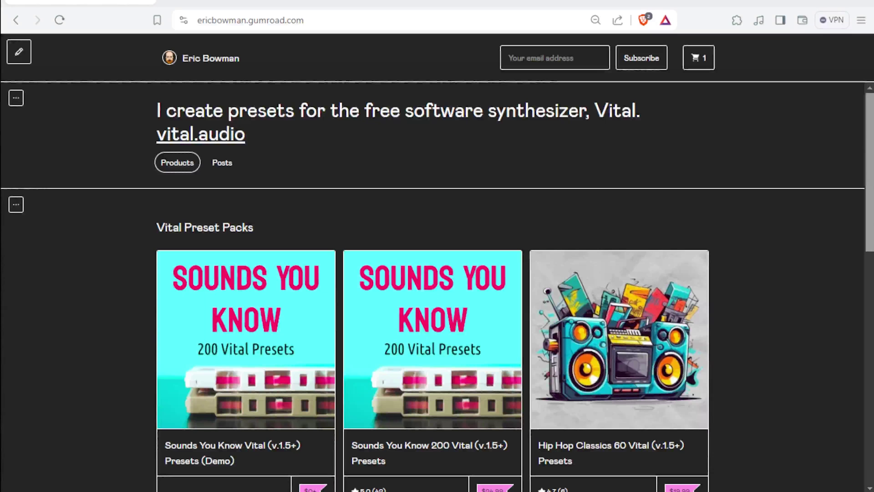
Scroll down through the Vital preset packs on the Gumroad store page.
scroll(806, 269, "down", 10)
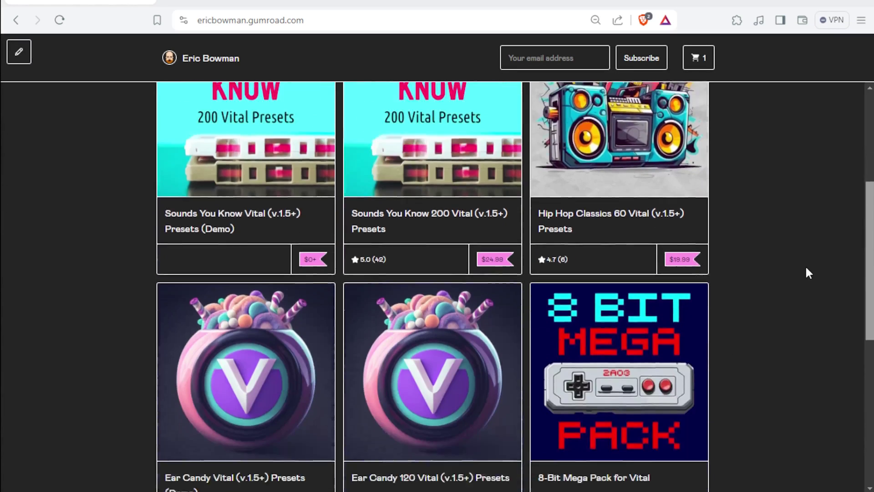
scroll(806, 267, "down", 2)
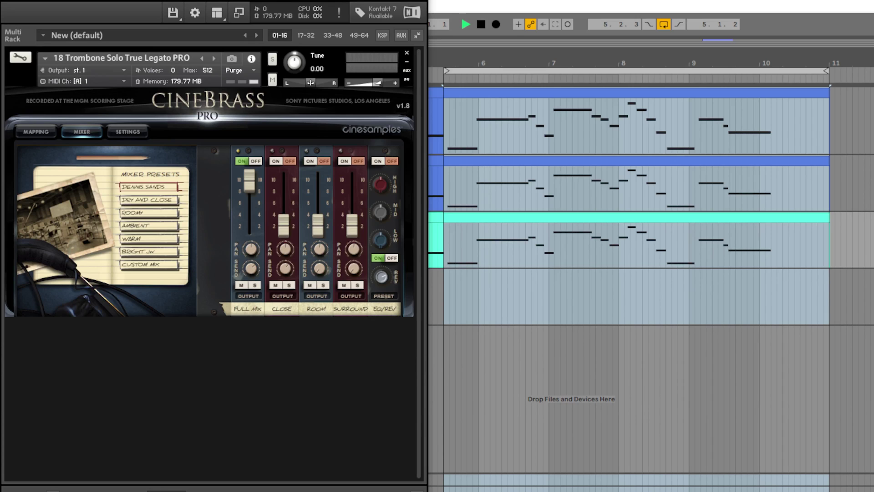
Start playback to hear the CineBrass 18 Trombone Solo True Legato PRO part.
key("space")
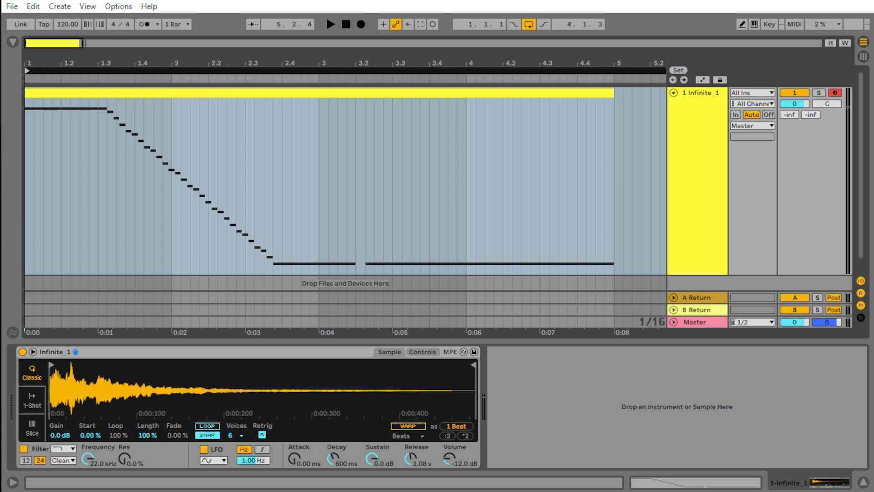
Play the descending-note MIDI clip through the Simpler loaded with Infinite_1.
key("space")
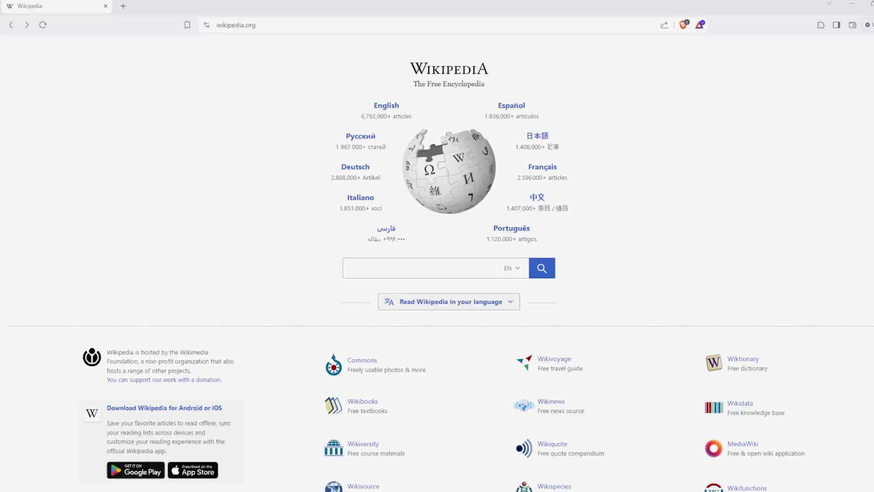
Search Wikipedia for 'physical modeling' and open the Physical modelling synthesis article.
type("ph")
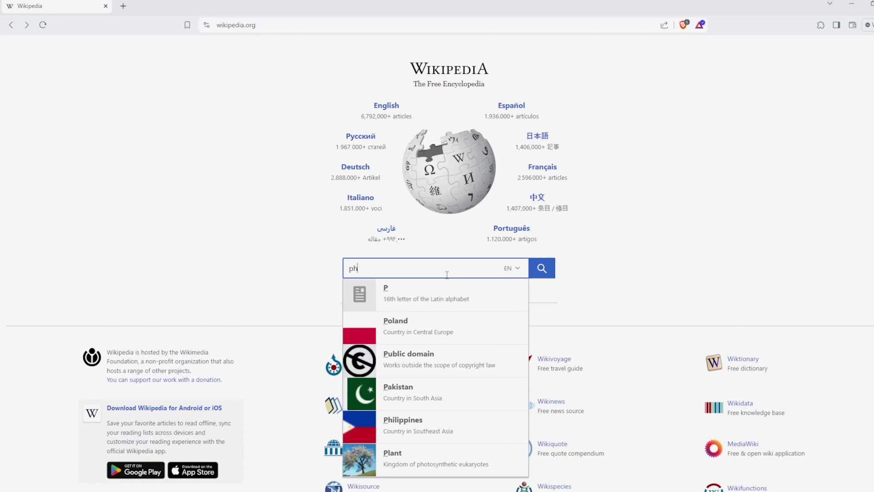
type("ysical modeling")
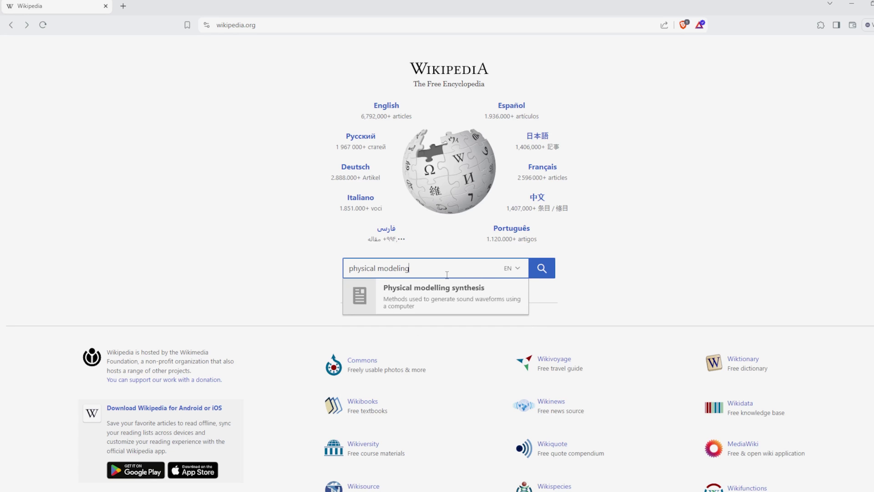
left_click(393, 295)
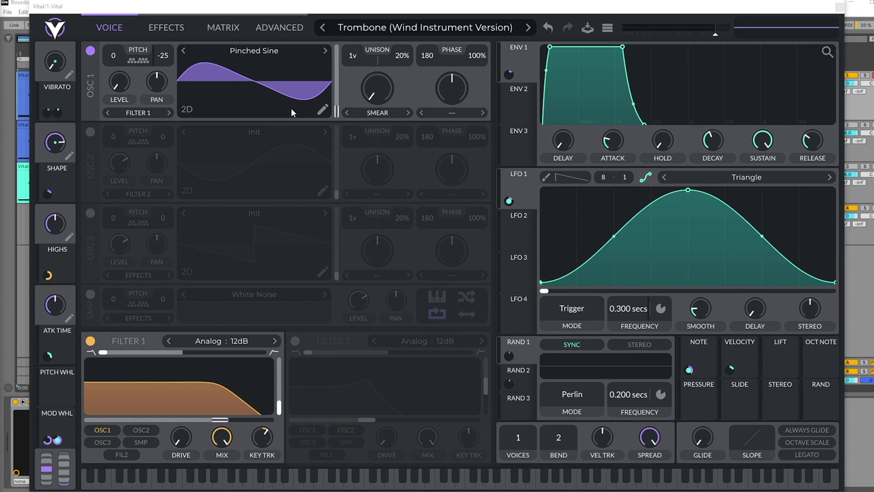
Switch the loaded Trombone (Wind Instrument Version) preset to its Effects page.
left_click(174, 28)
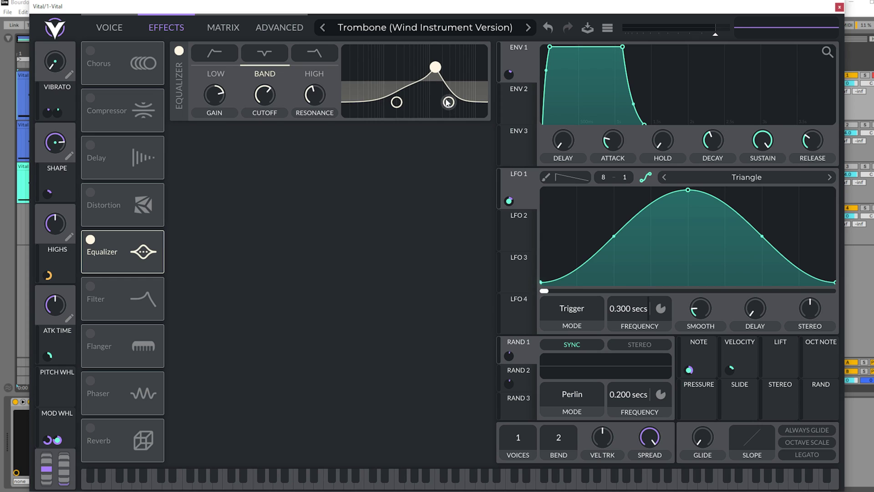
Inspect the Equalizer's middle band: 8 dB boost at 1500 Hz, resonance 20.
mouse_move(267, 98)
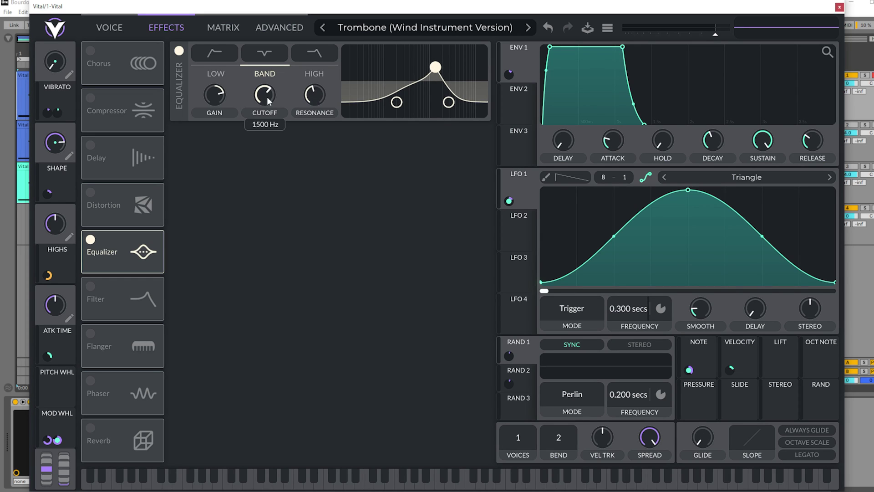
mouse_move(214, 99)
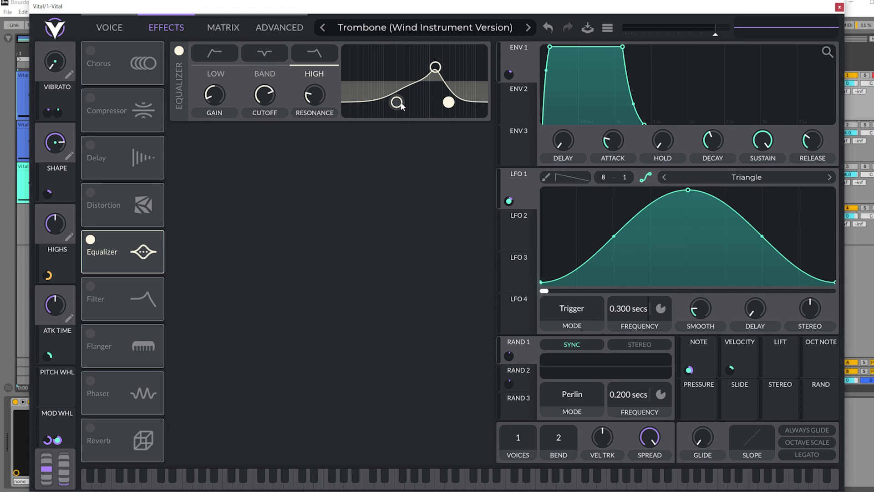
mouse_move(399, 103)
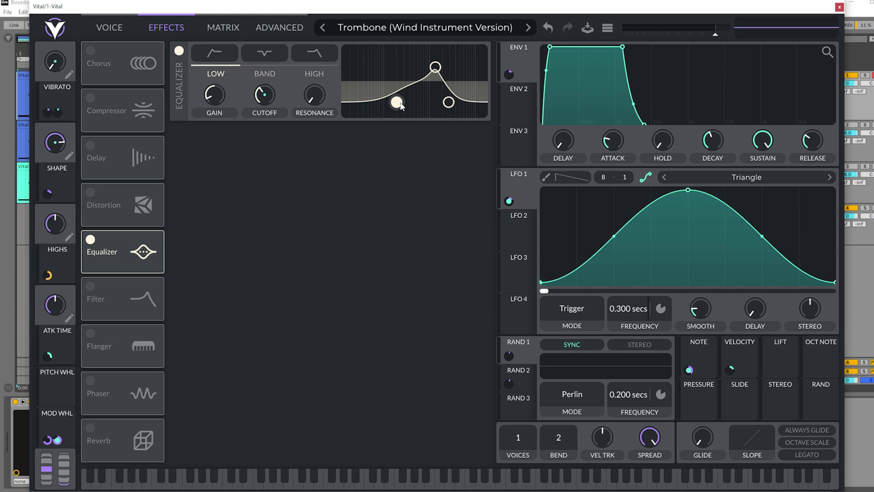
Check the filter key tracking on the Voice page, then view the Matrix modulation routings.
left_click(124, 29)
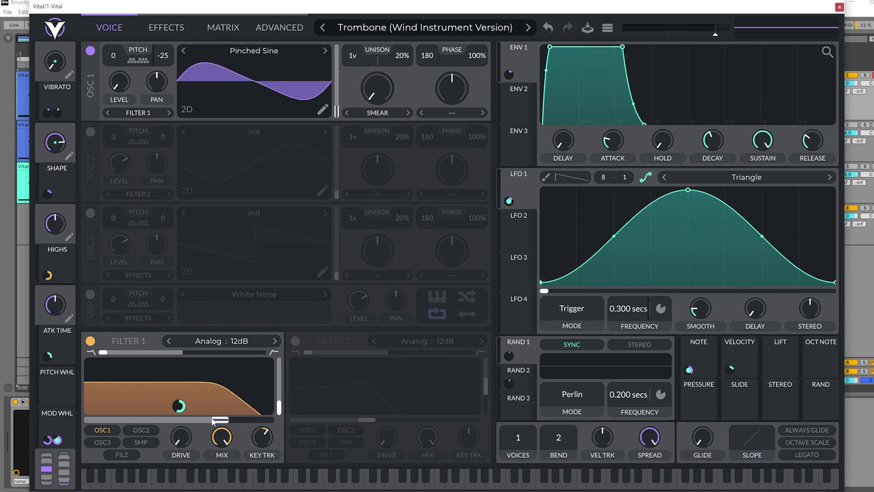
mouse_move(266, 443)
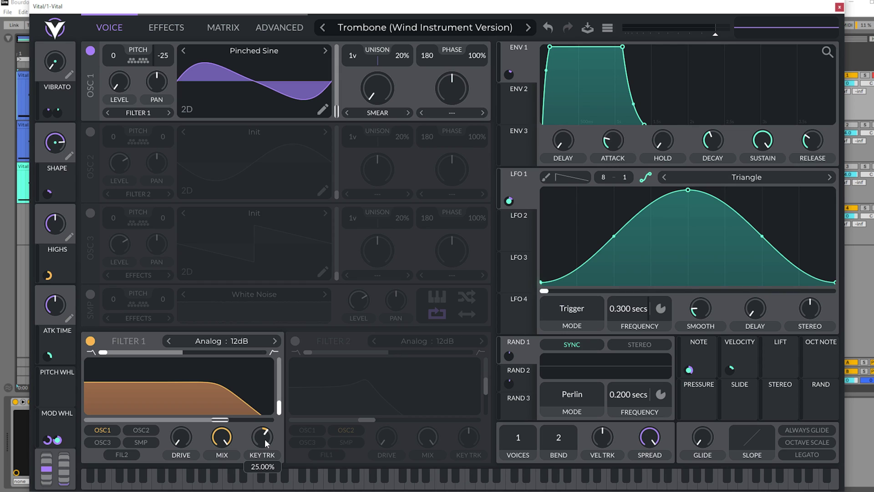
left_click(224, 29)
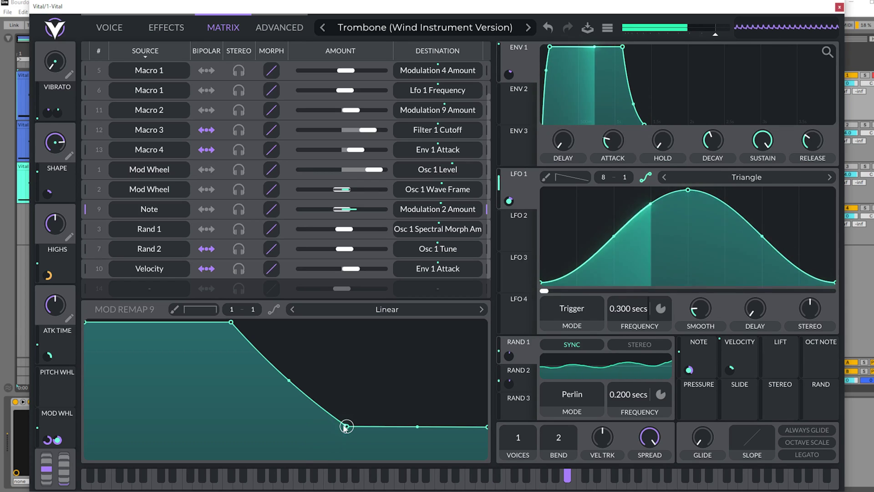
Pull the Mod Remap 9 curve's low point down to the bottom of the graph.
mouse_move(346, 428)
left_mouse_down()
mouse_move(348, 464)
mouse_move(351, 345)
mouse_move(349, 438)
left_mouse_up()
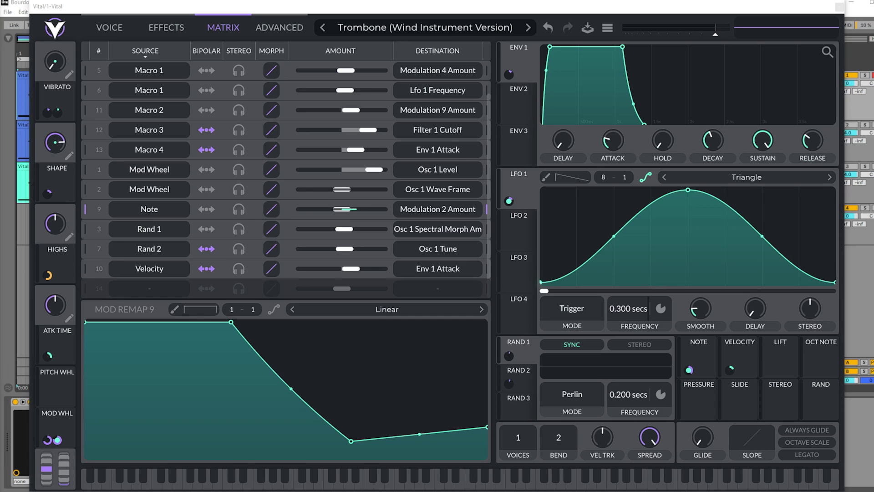
Close the Vital synth editor window.
key("ctrl+alt+p")
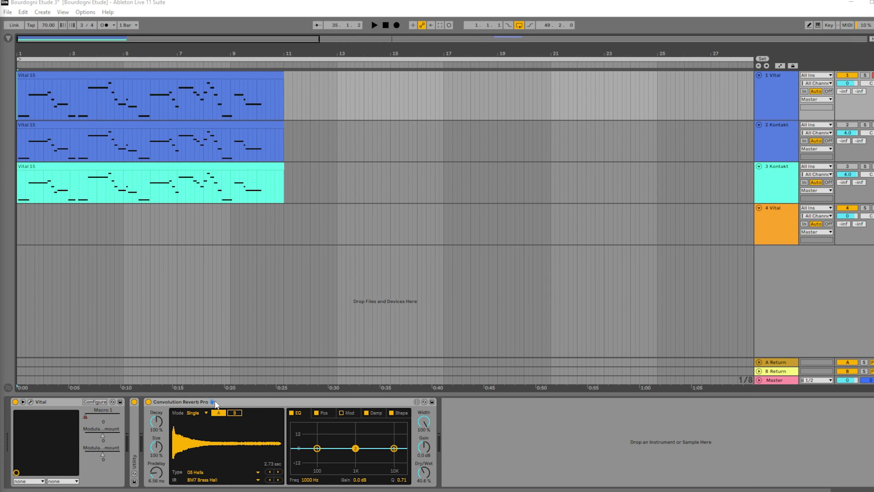
Trim the start of the PM Balloon and Vital clips, then loop and play the region.
left_click(199, 473)
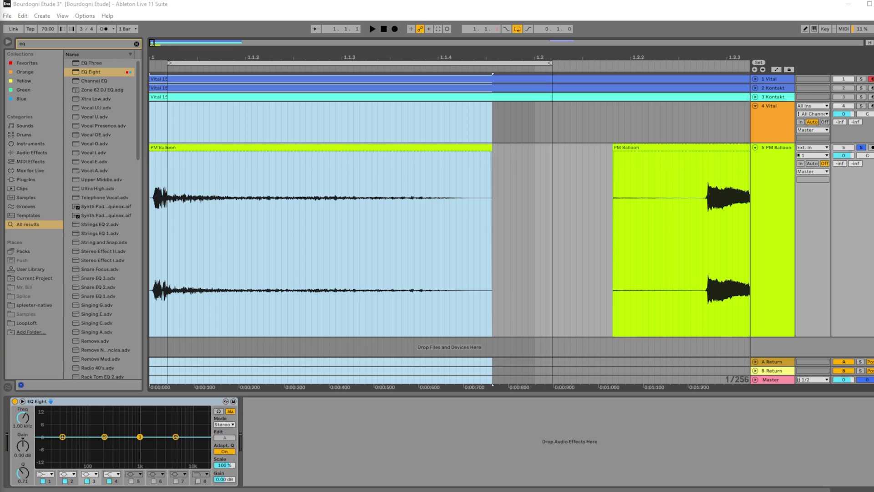
left_click_drag(152, 148, 168, 154)
left_click(296, 64)
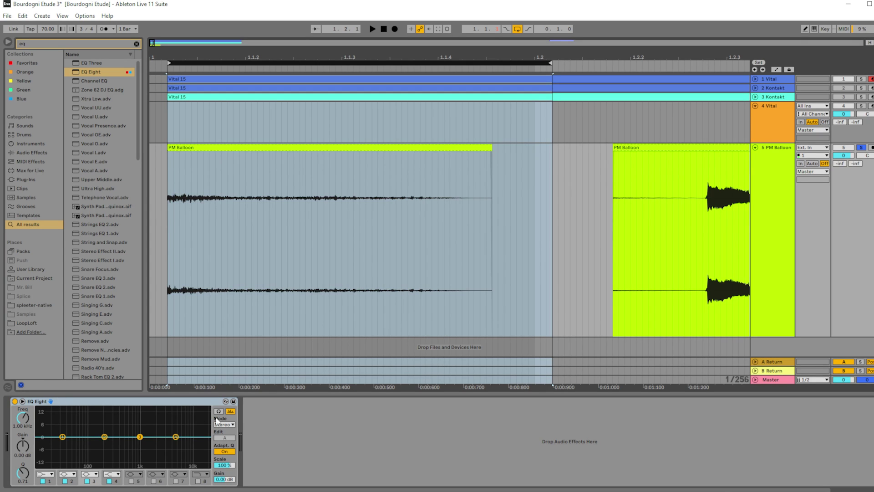
key("space")
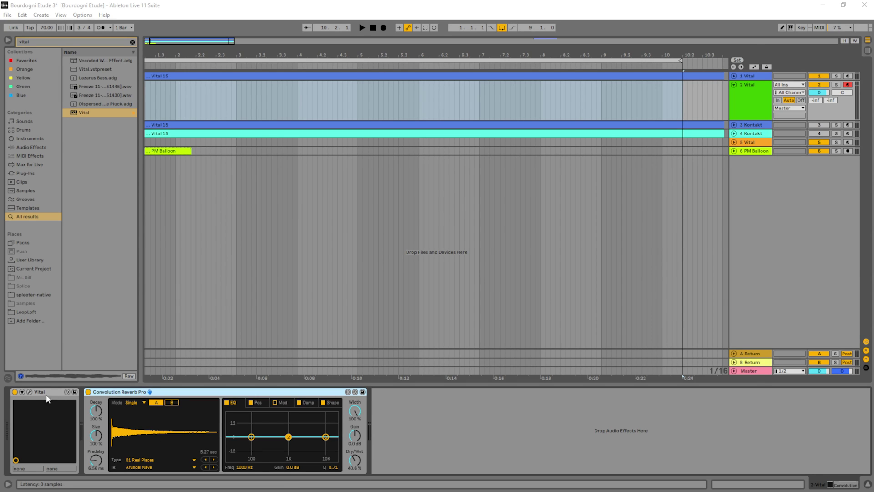
Glance at the Vital editor and reverb impulse list, then expand and open MConvolutionEZ.
left_click(29, 391)
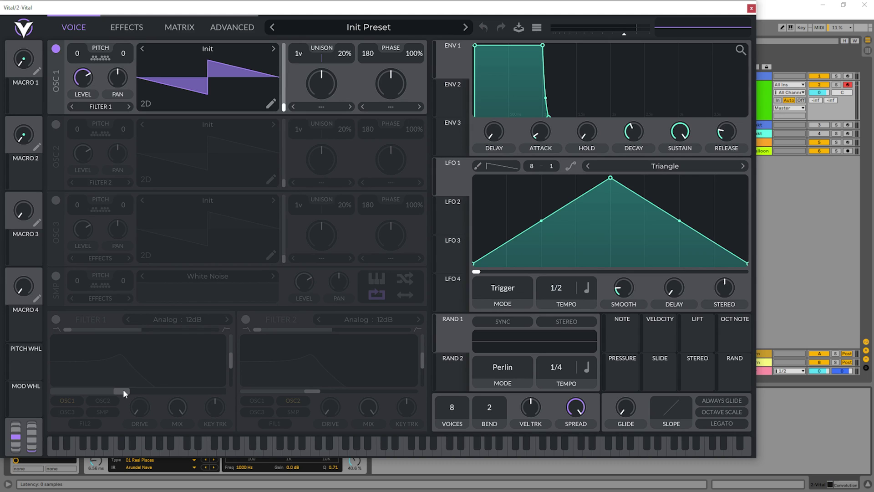
left_click(751, 8)
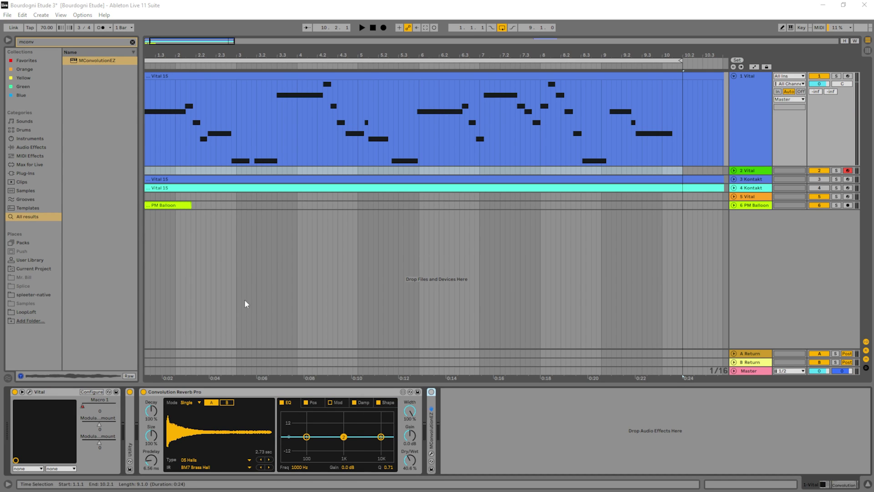
left_click(199, 468)
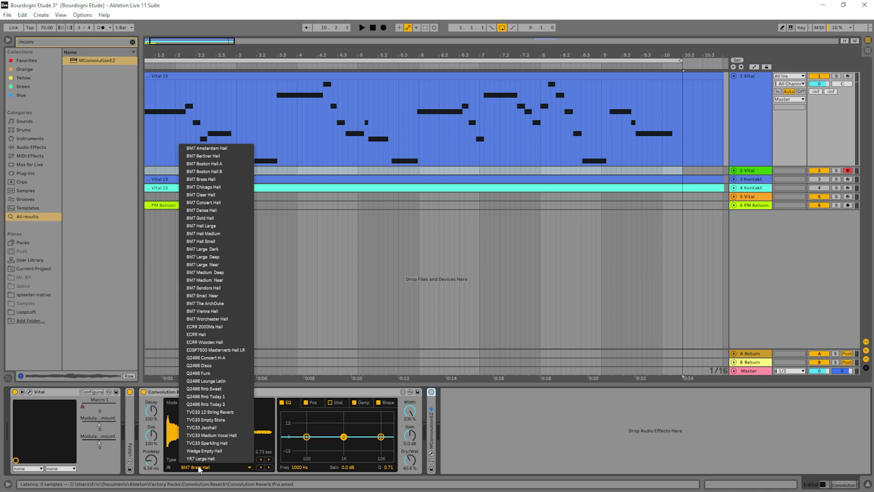
left_click(170, 403)
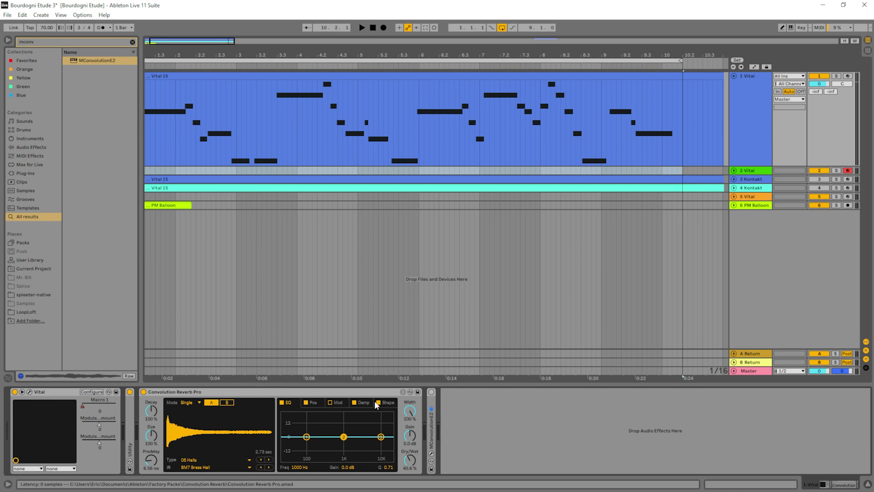
double_click(432, 412)
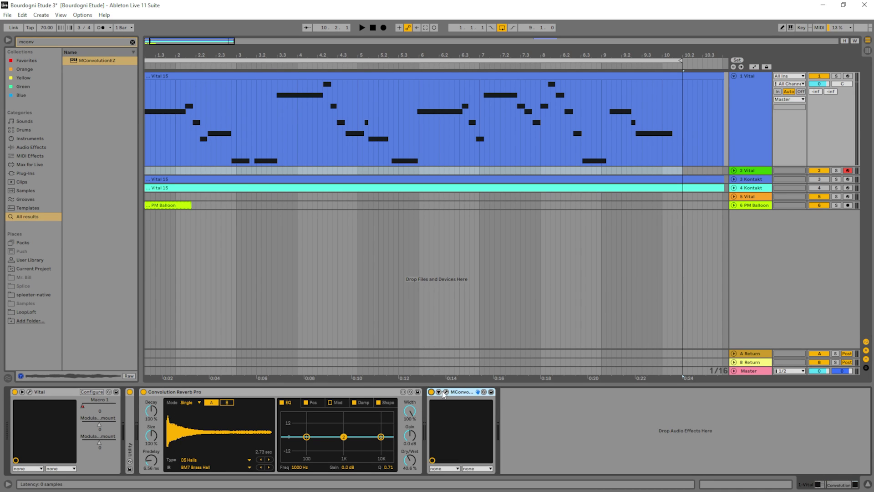
left_click(445, 393)
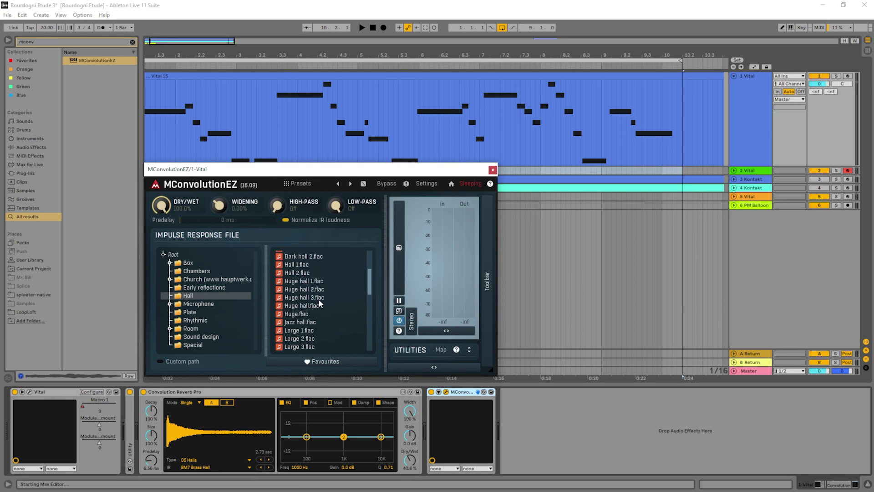
Scroll through the Sound design impulse-response file list in MConvolutionEZ.
scroll(317, 298, "down", 2)
left_click(200, 337)
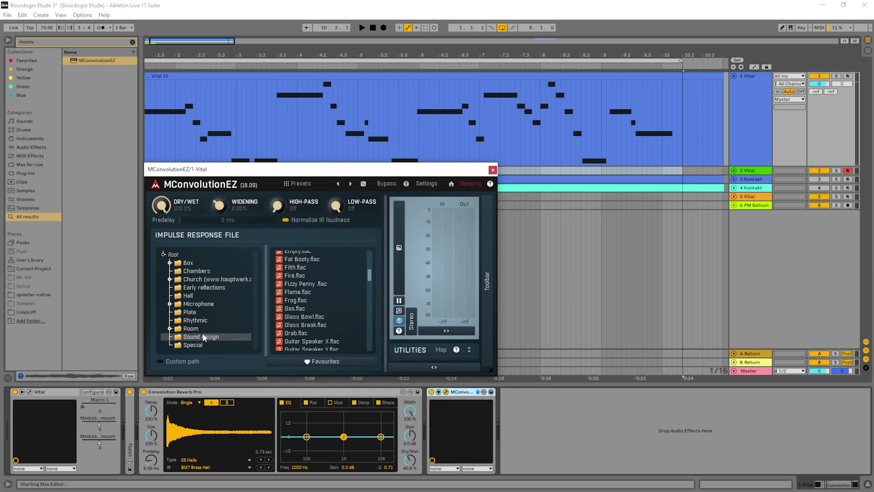
scroll(312, 314, "down", 4)
scroll(312, 314, "down", 6)
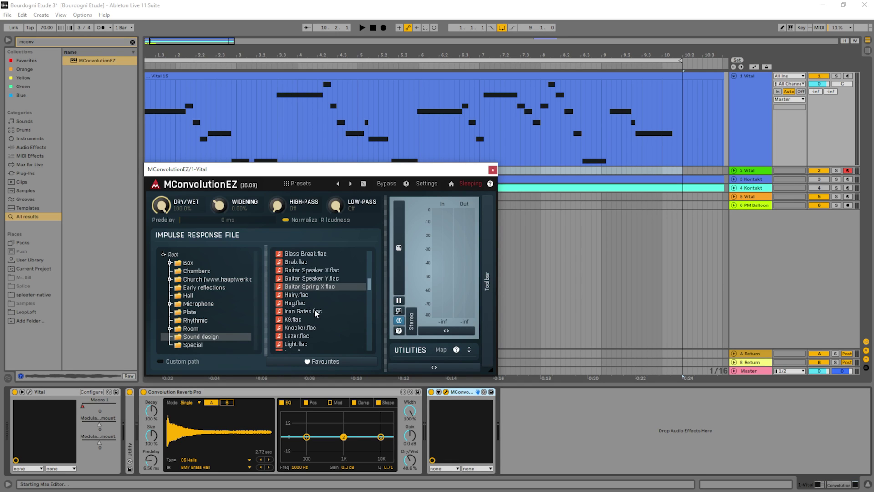
scroll(322, 312, "down", 6)
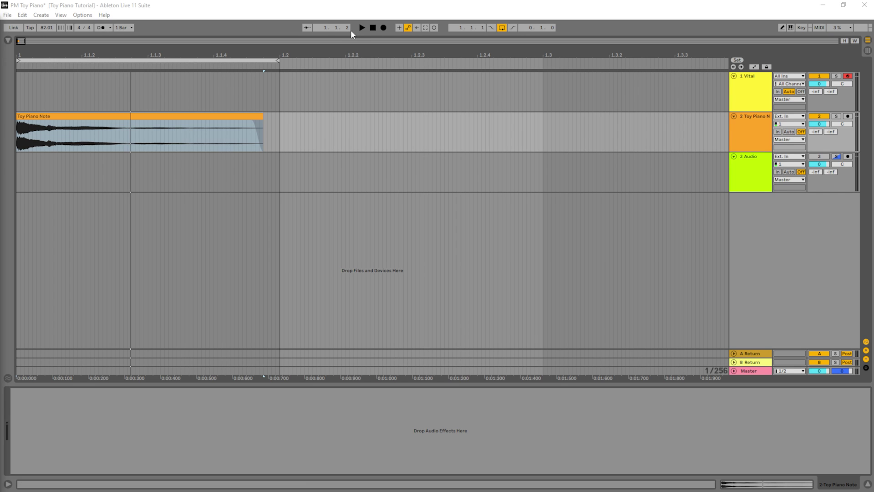
Play the Toy Piano Note clip once, then stop the transport.
left_click(362, 28)
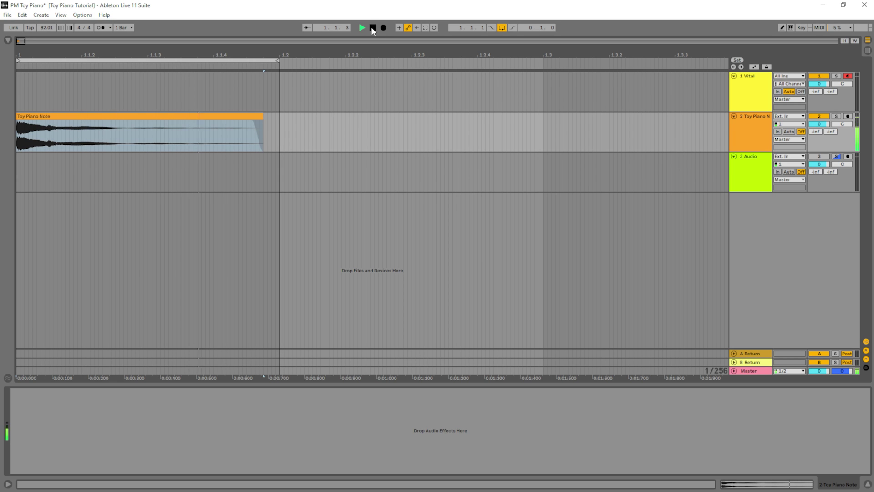
left_click(372, 28)
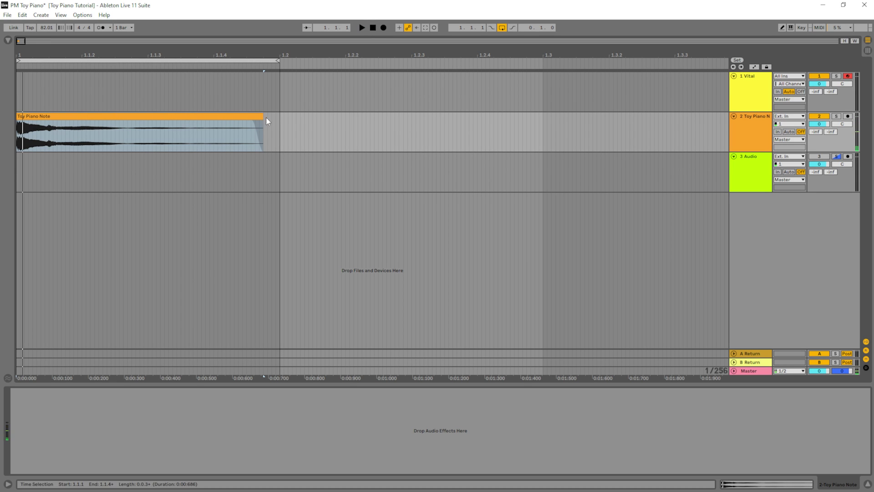
Trim the Toy Piano Note clip down to its attack transient and play it back.
left_click_drag(263, 117, 49, 119)
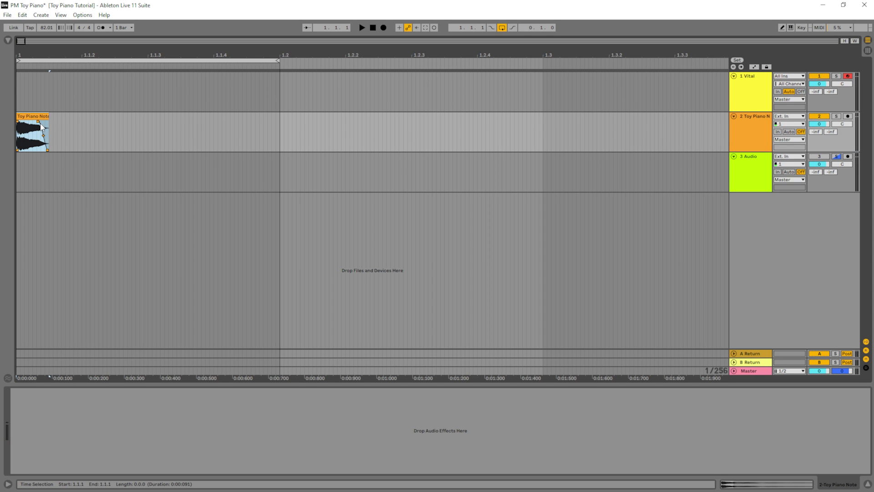
key("space")
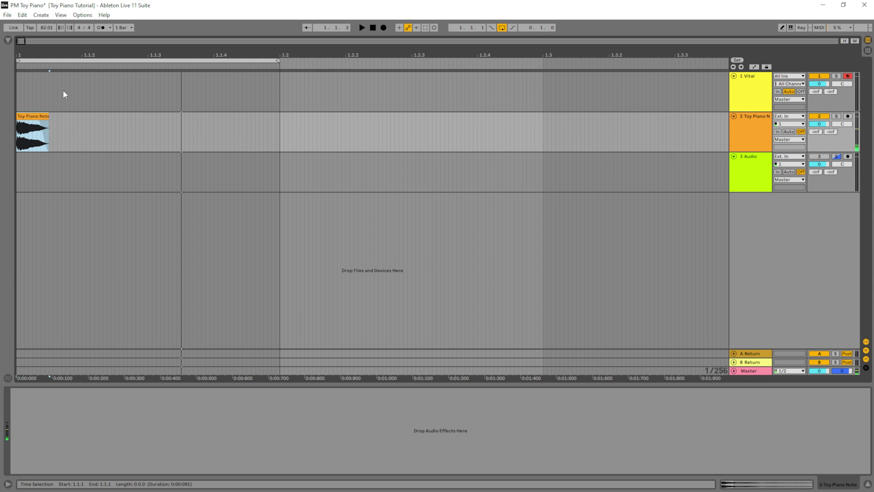
Add Spectral Compressor from the browser to the Toy Piano Note track.
left_click(8, 40)
left_click_drag(95, 60, 98, 62)
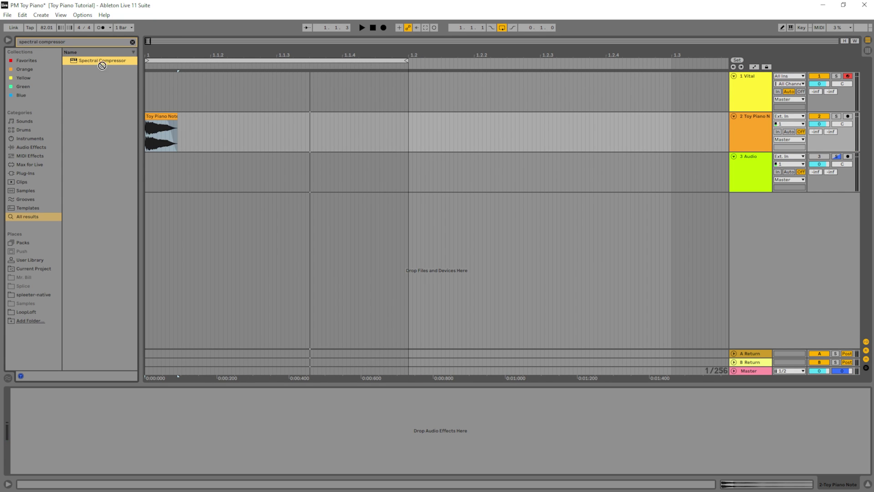
left_click_drag(752, 126, 752, 126)
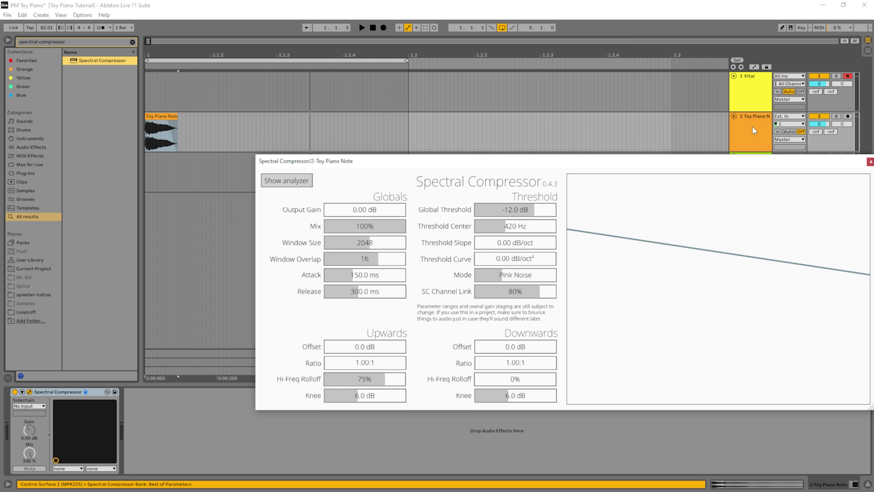
left_click_drag(719, 161, 555, 169)
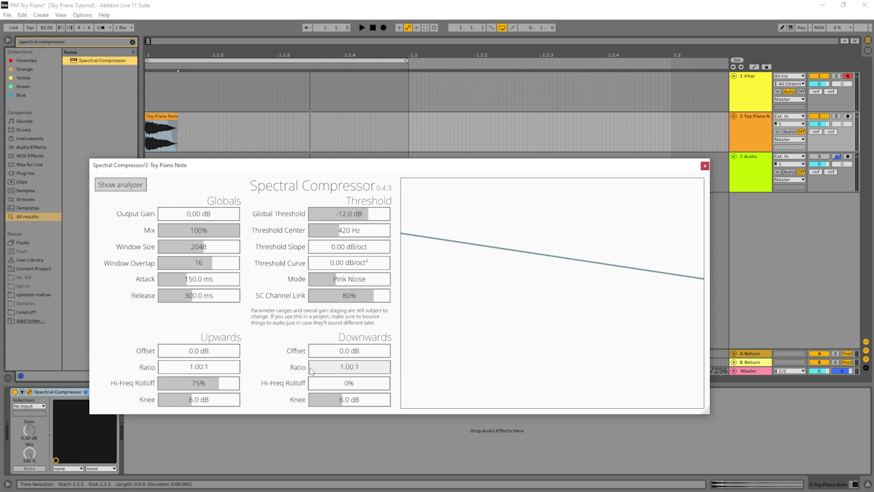
Set the 500:1 downwards ratio, about -44.5 dB global threshold, and bend the threshold curve while playing.
left_click_drag(311, 370, 441, 372)
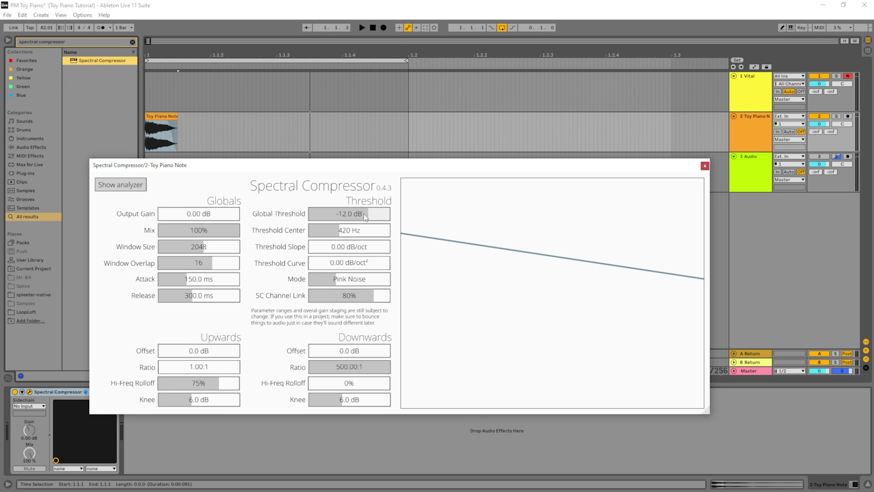
left_click(362, 28)
left_click_drag(348, 213, 348, 214)
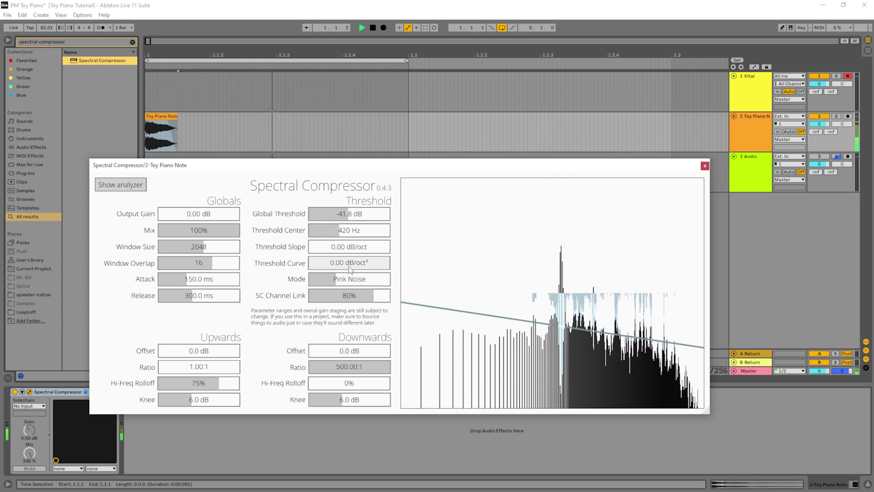
mouse_move(359, 263)
left_mouse_down()
mouse_move(345, 234)
mouse_move(365, 276)
left_mouse_up()
left_click_drag(348, 212, 346, 217)
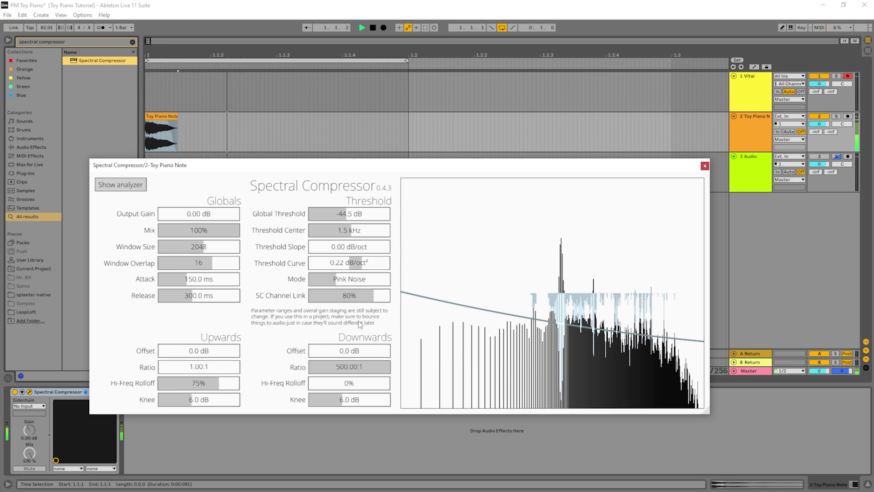
left_click(371, 30)
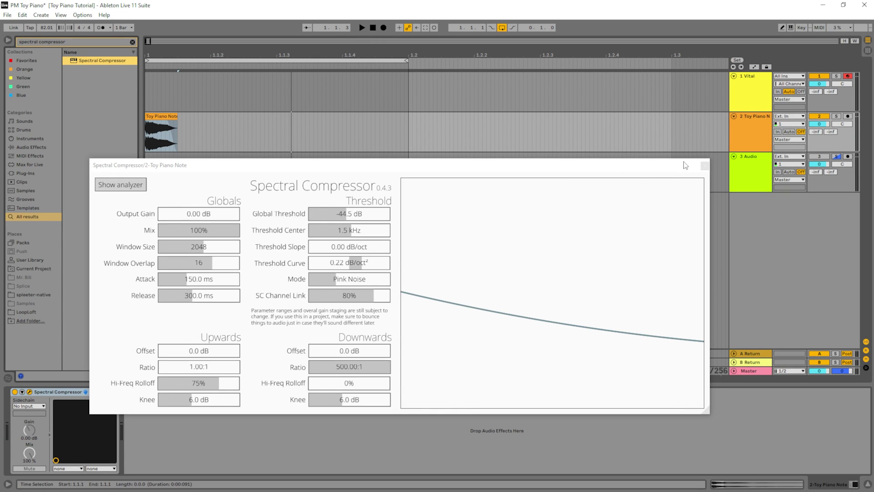
Wrap the Spectral Compressor in an Audio Effect Rack, duplicate its chain, and disable the duplicate's compressor.
left_click(704, 165)
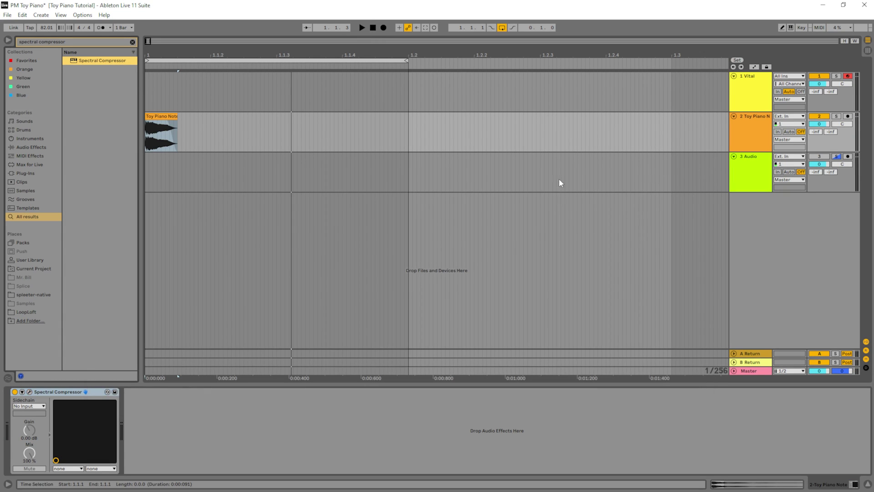
right_click(50, 395)
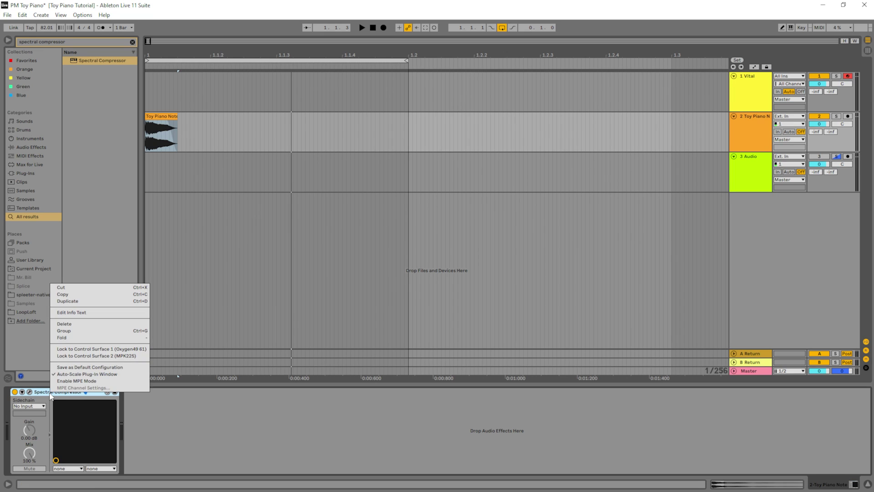
left_click(64, 330)
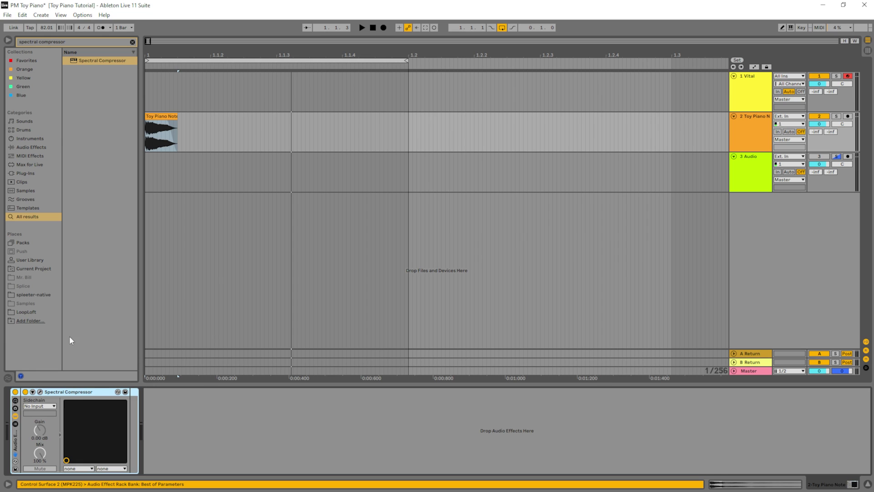
left_click(15, 424)
left_click(36, 413)
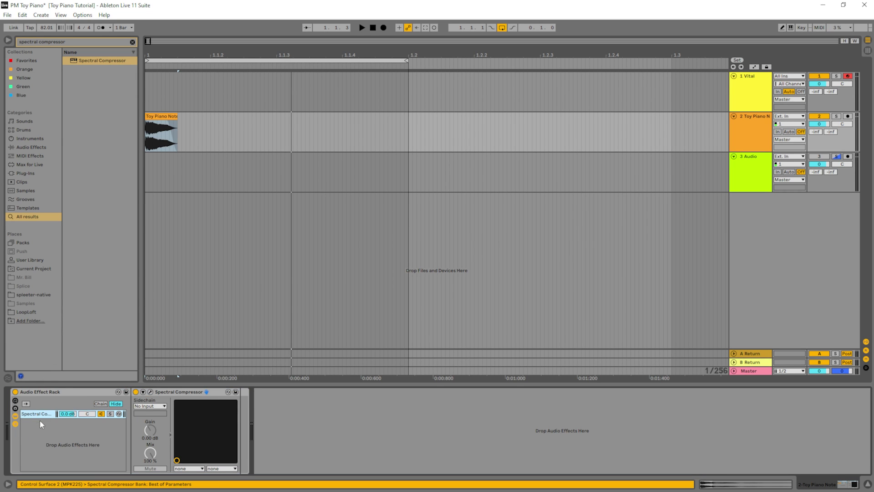
key("ctrl+d")
left_click(46, 422)
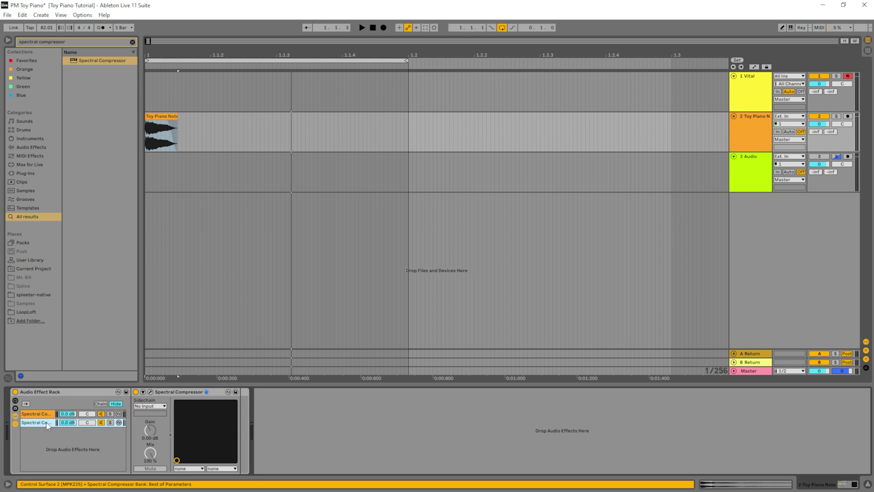
left_click(136, 391)
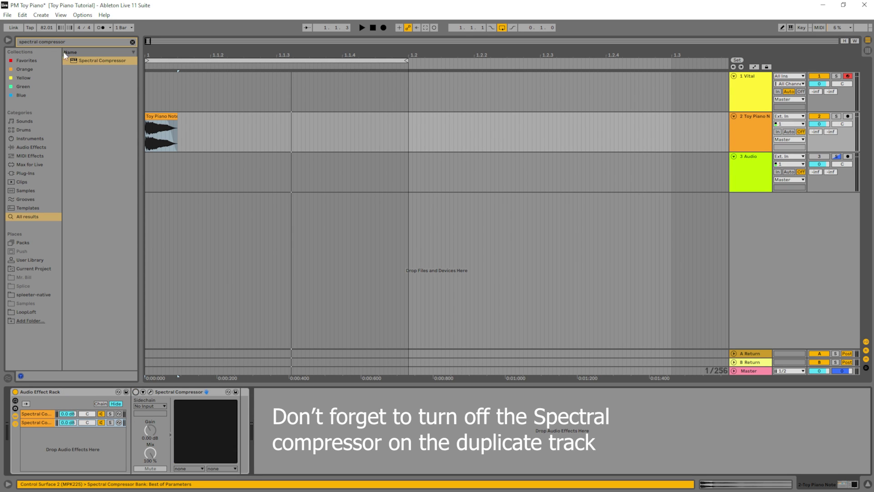
Add Utility to the second chain with both left and right phase inverted.
left_click(75, 43)
type("utility")
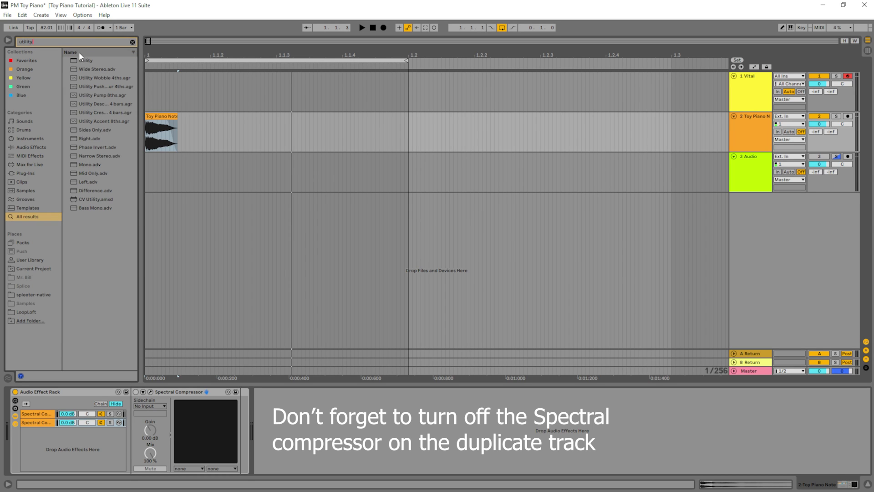
left_click_drag(82, 60, 43, 422)
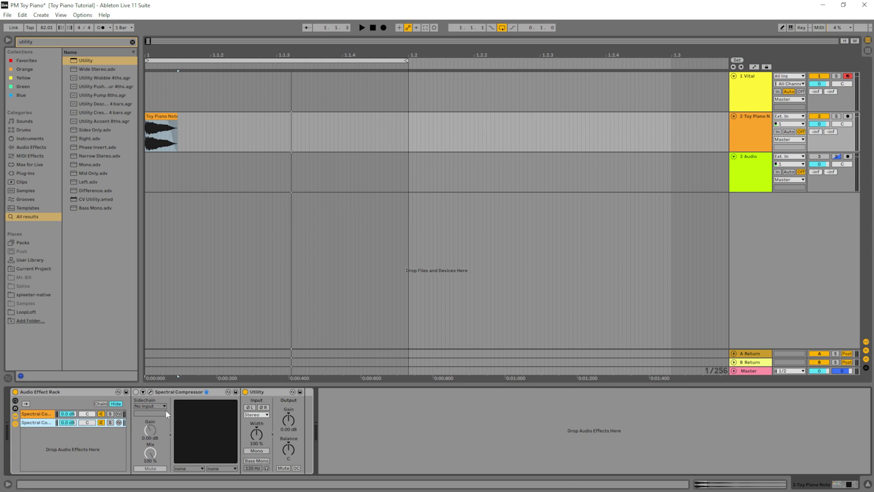
left_click(250, 407)
left_click(262, 407)
Play back and solo/unsolo the first chain to compare it against the full rack.
key("space")
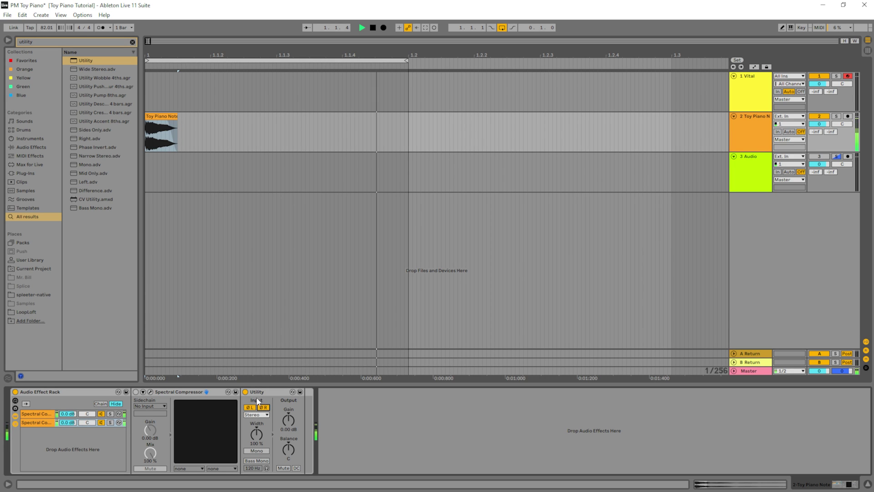
left_click(110, 414)
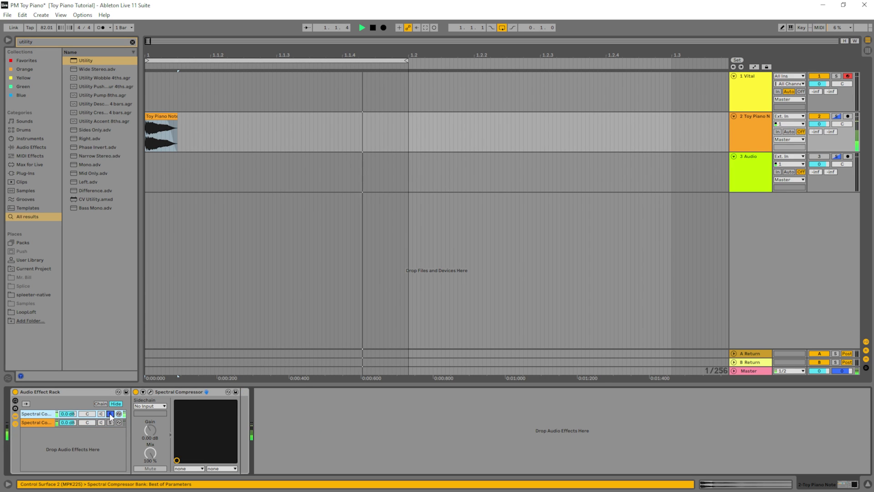
left_click(110, 413)
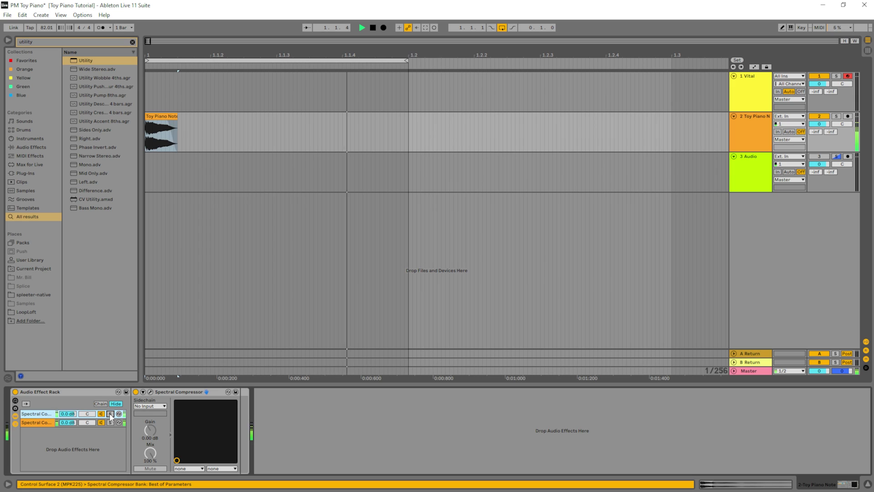
left_click(110, 413)
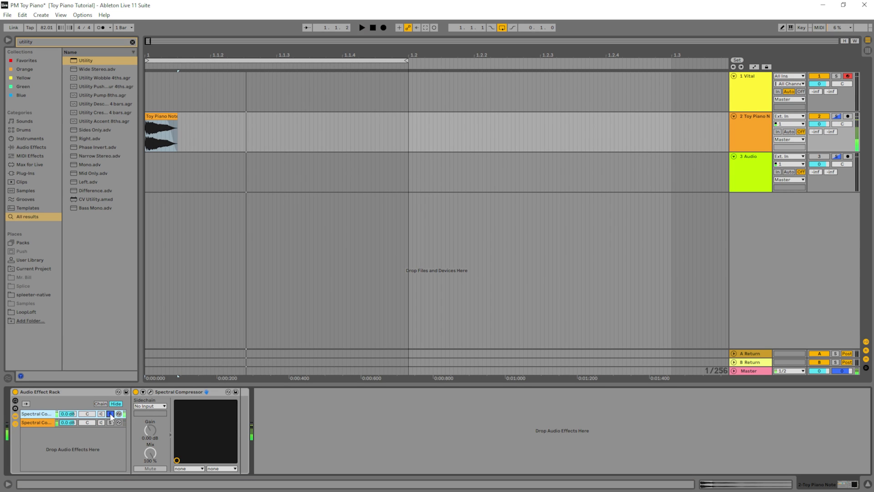
left_click(110, 414)
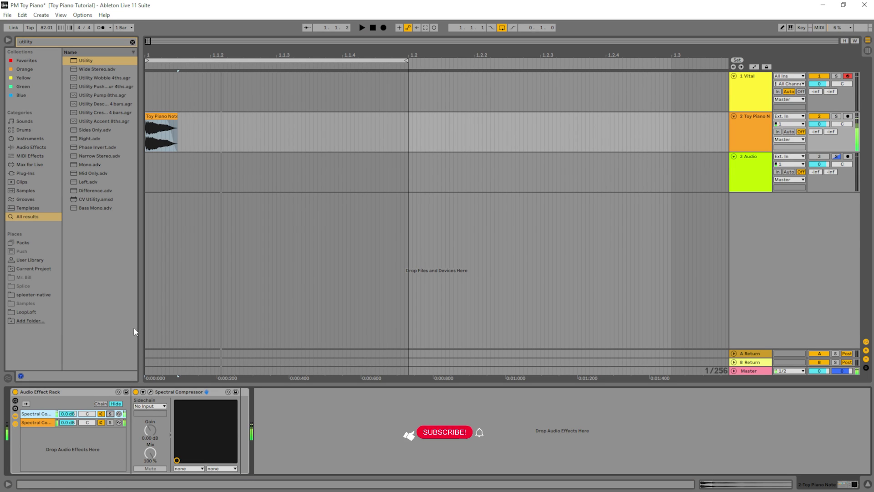
Fine-tune the Toy Piano Note clip length and set the loop range from bar 1 to 1.2.
mouse_move(177, 131)
left_mouse_down()
mouse_move(335, 130)
mouse_move(181, 130)
left_mouse_up()
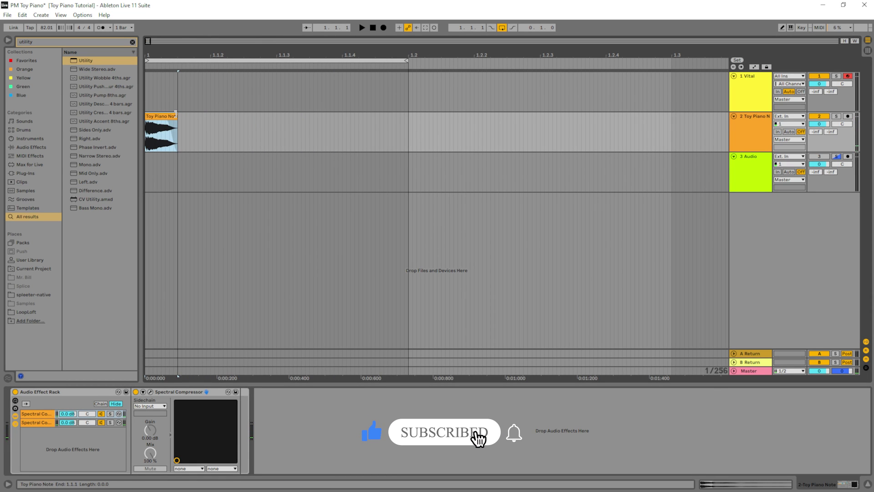
left_click_drag(181, 117, 177, 118)
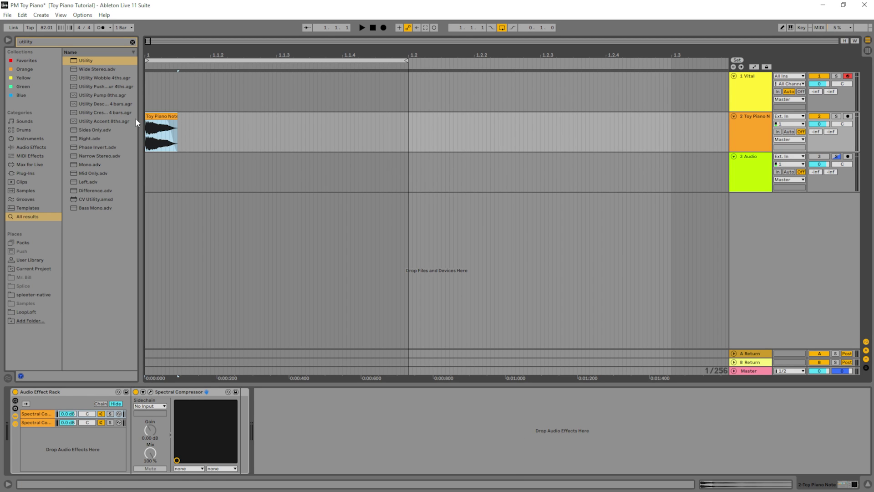
left_click(392, 60)
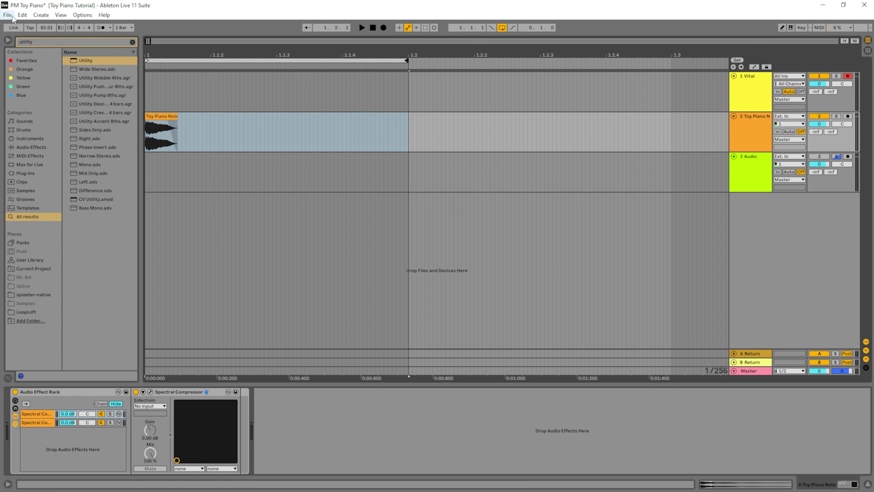
In Vital, turn off oscillator 1, enable the sampler with Toy Piano Transient, and switch on Filter 1.
key("Up")
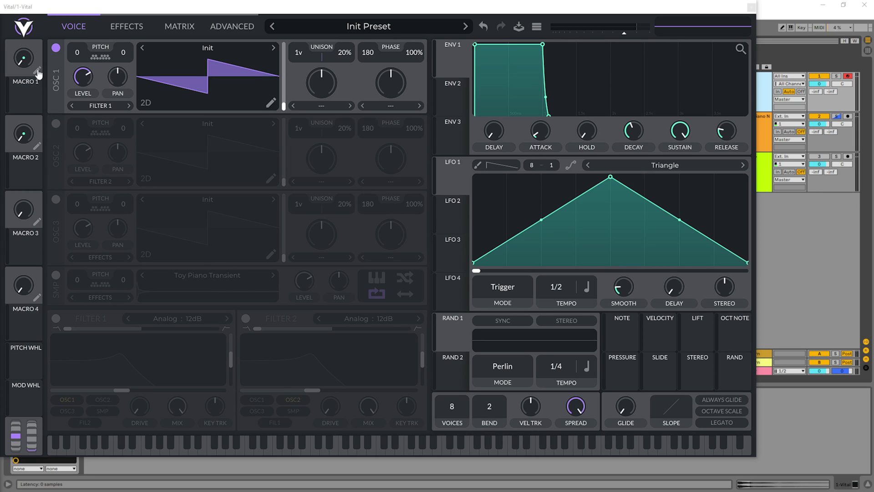
left_click(55, 48)
left_click(56, 275)
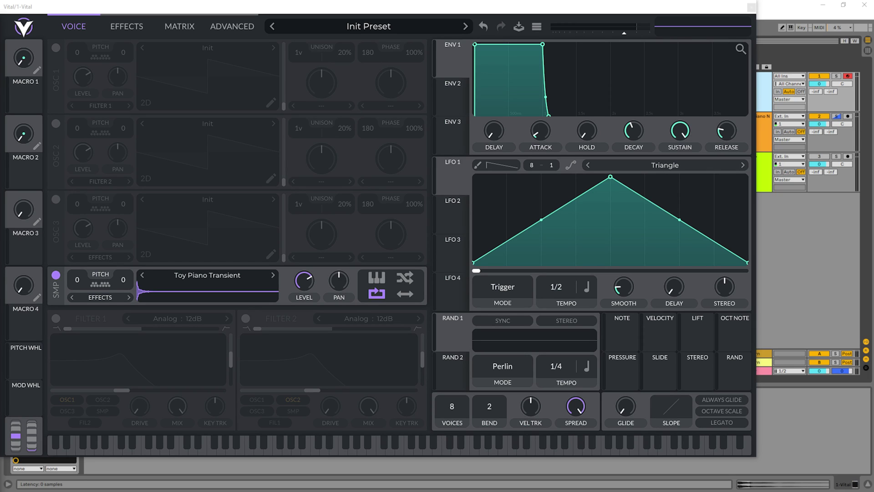
left_click(55, 318)
left_click(152, 319)
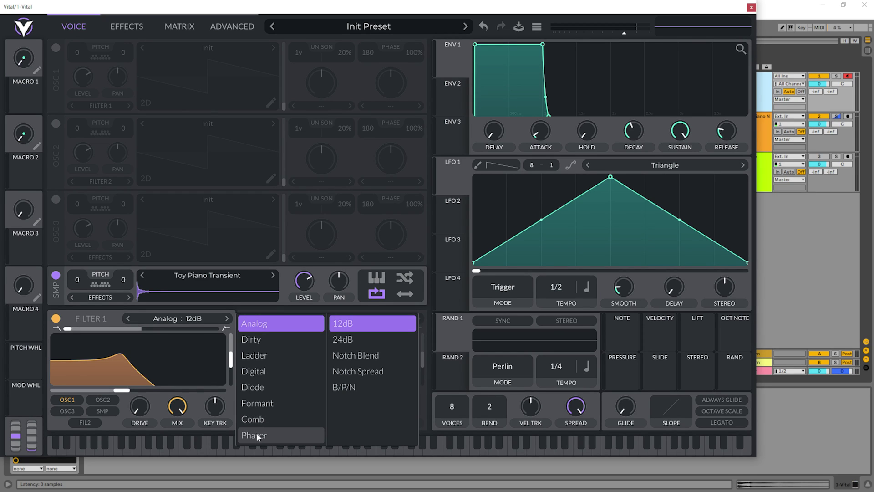
Set Filter 1 to Phaser Positive, reset its blend, and enter a cutoff value of 5.
left_click(283, 436)
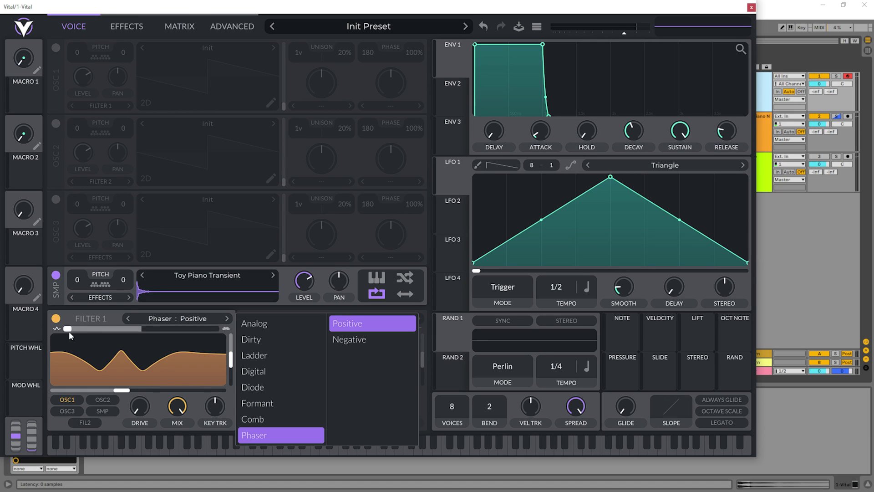
left_click(84, 333)
double_click(83, 333)
right_click(120, 390)
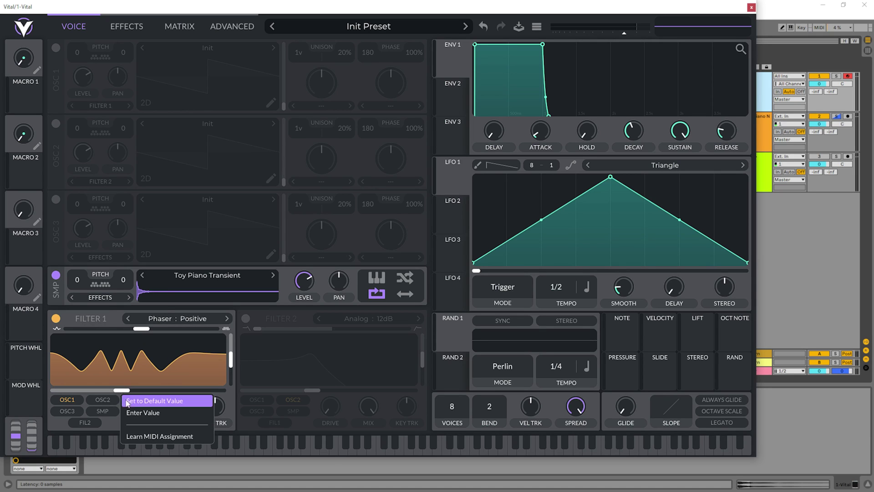
left_click(132, 412)
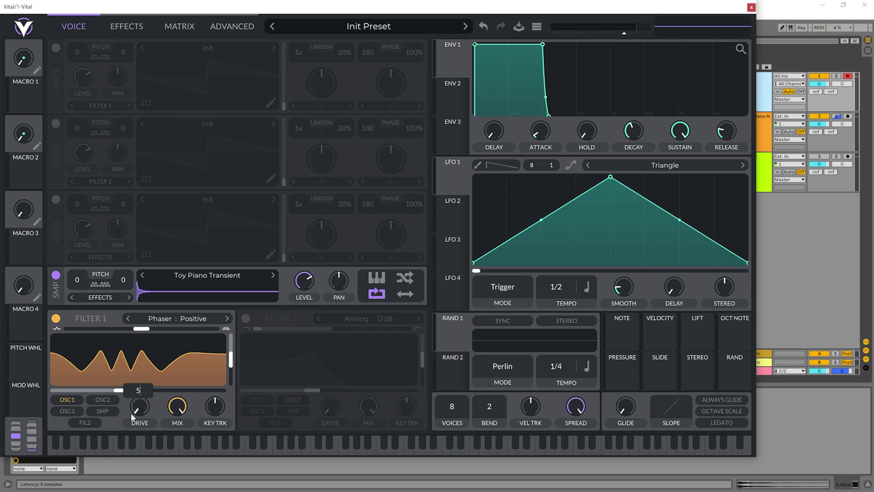
type("5")
key("Return")
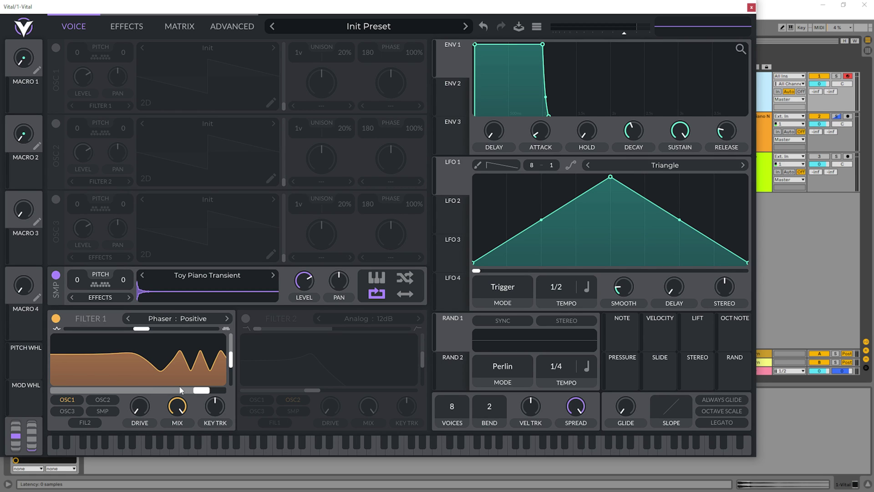
Feed Filter 1 from the sampler only, with 100% key tracking, ~75% resonance, and sample looping off.
left_click(103, 412)
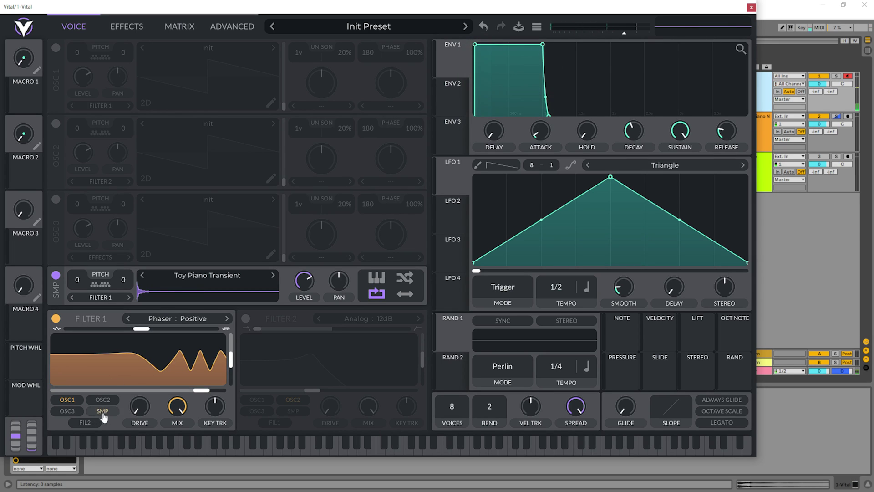
left_click(68, 401)
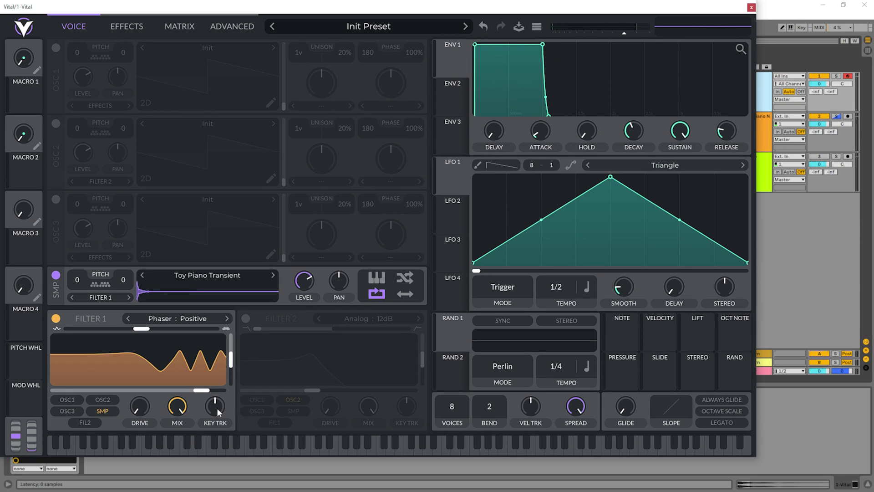
left_click_drag(217, 409, 232, 367)
left_click_drag(234, 359, 232, 330)
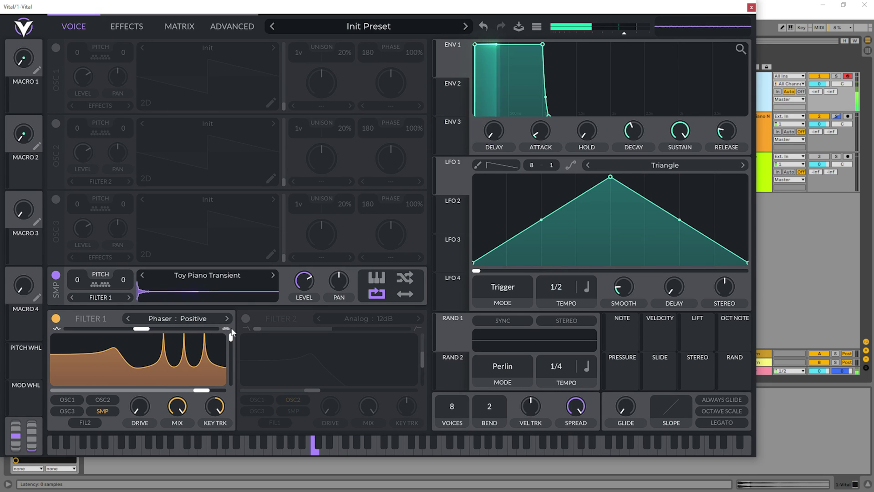
left_click(379, 295)
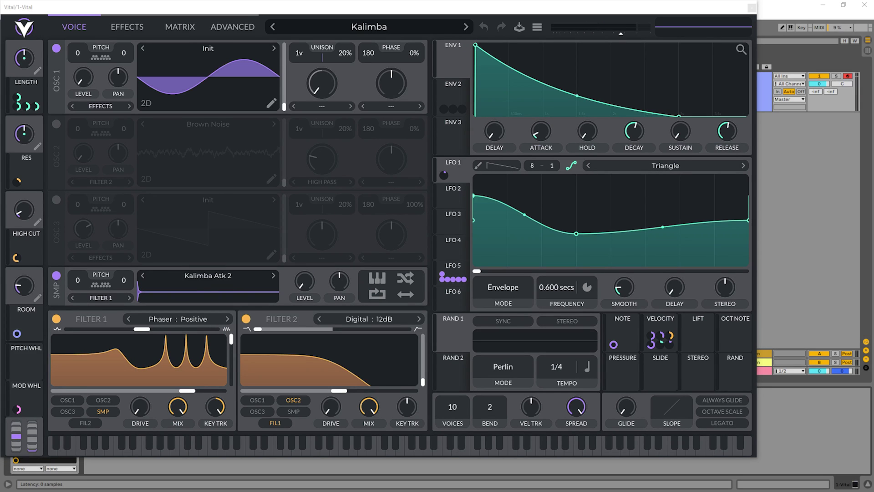
On the Kalimba preset, check filter resonance and toggle oscillator 1 and Filter 1 to compare layers.
left_click(232, 343)
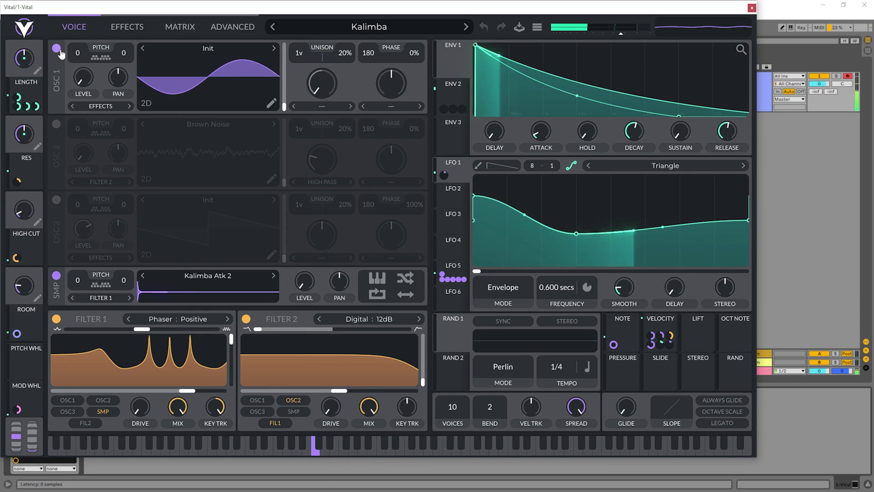
left_click(57, 50)
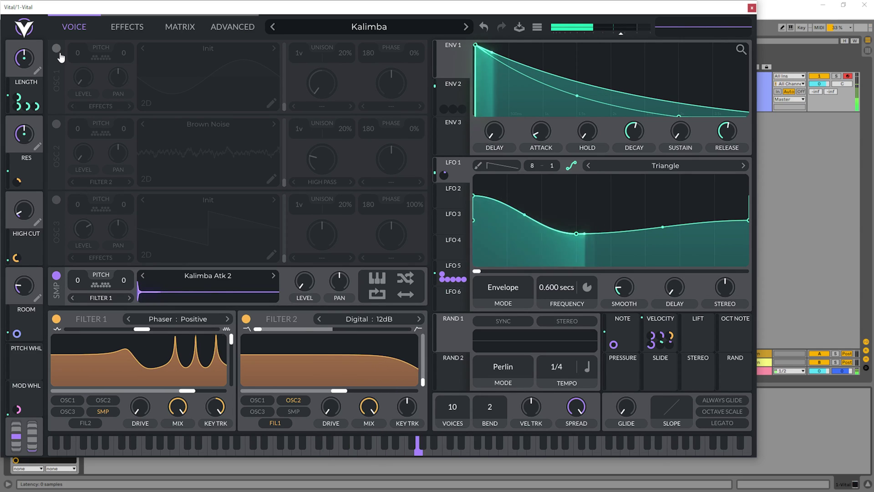
left_click(58, 50)
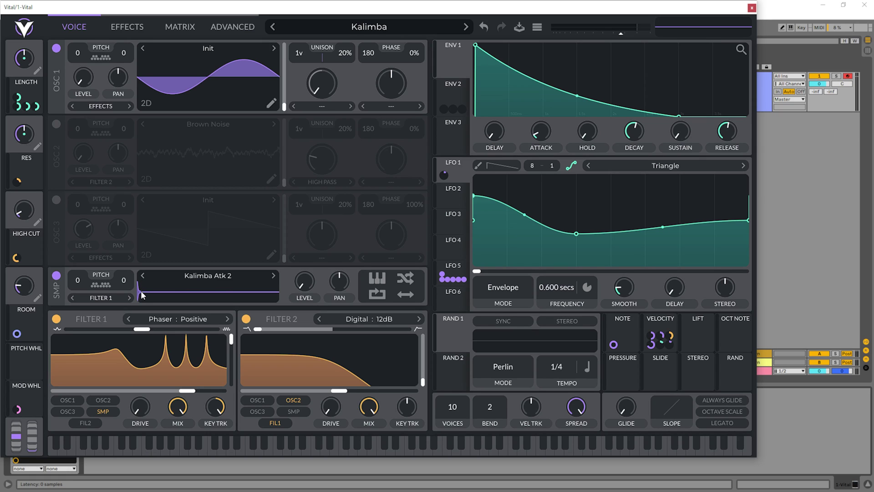
left_click(56, 318)
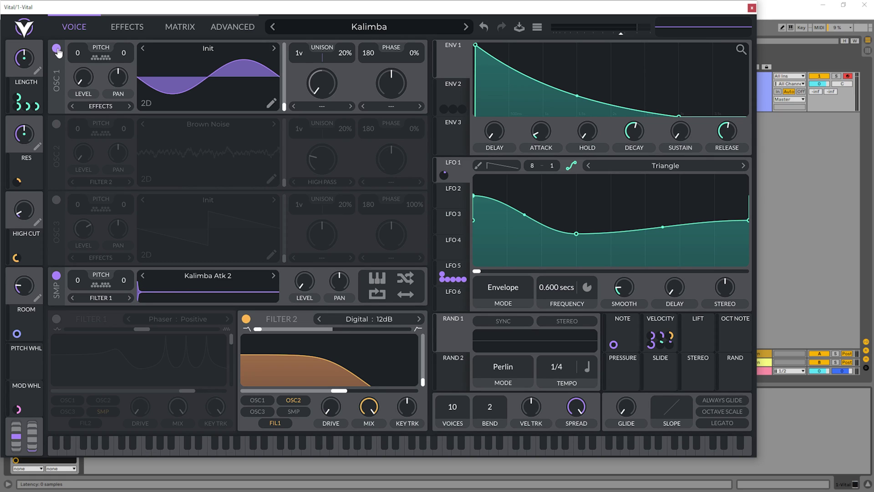
left_click(56, 48)
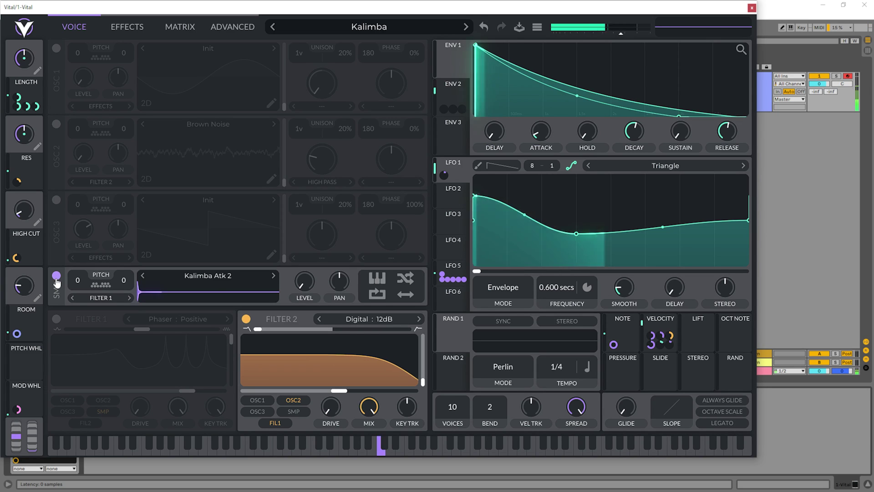
left_click(56, 318)
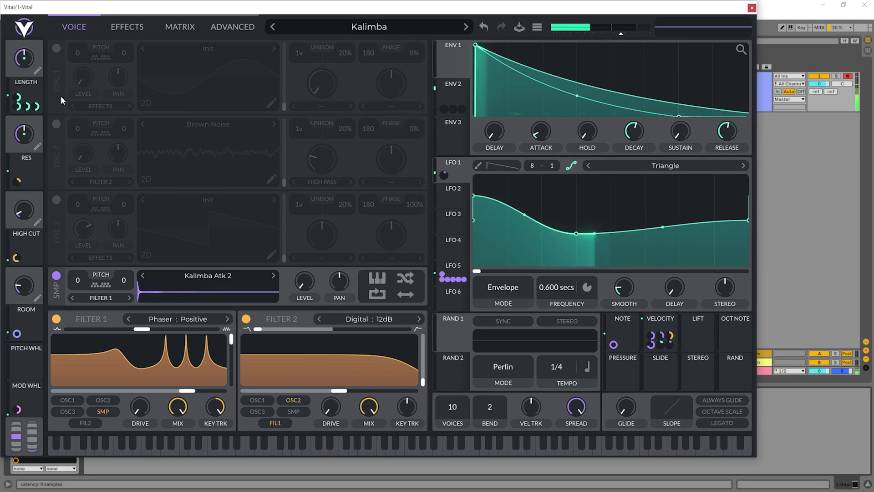
left_click(56, 48)
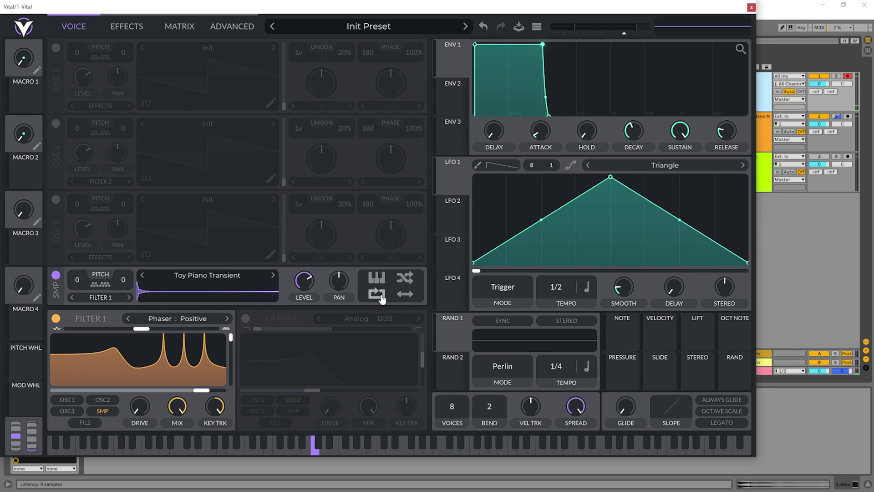
Set envelope 2 sustain to 0, route it to Filter 1 mix, and shorten its decay to 1 second.
mouse_move(175, 412)
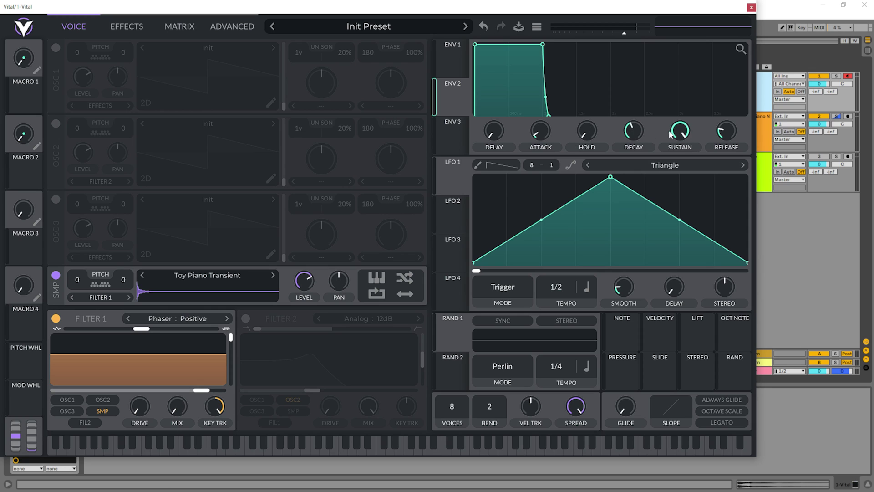
left_click_drag(669, 133, 670, 157)
left_click_drag(453, 101, 182, 416)
mouse_move(633, 132)
left_mouse_down()
mouse_move(636, 153)
mouse_move(632, 135)
left_mouse_up()
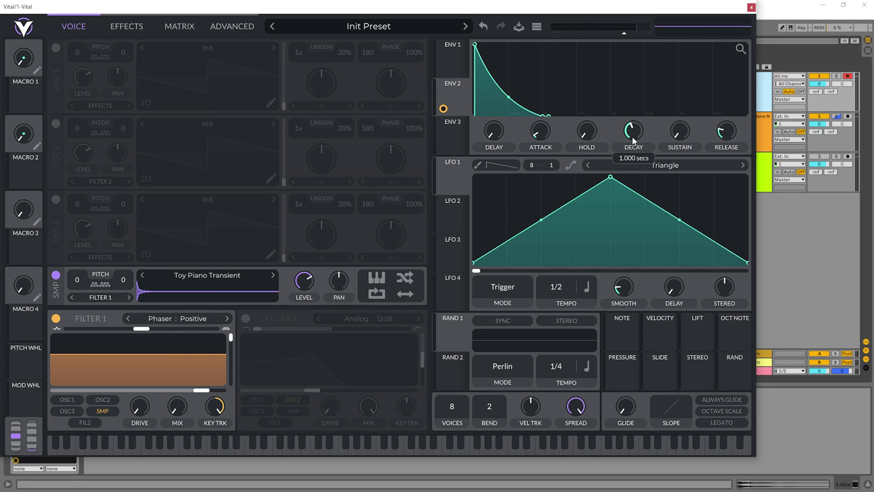
Lengthen envelope 2 release to about 0.5 s and enable Filter 2, fed from Filter 1, with blend 1.000.
left_click_drag(726, 139, 727, 129)
left_click(246, 318)
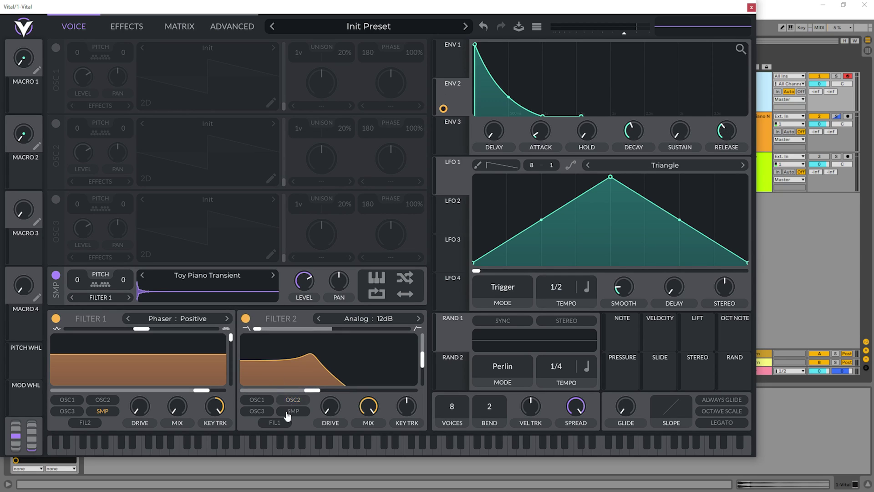
left_click(275, 422)
left_click_drag(257, 328, 344, 329)
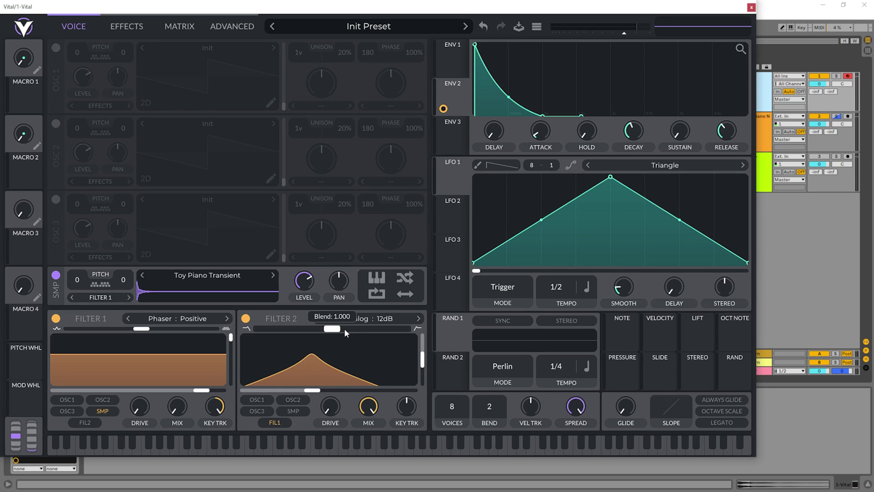
Lower Filter 2 resonance, raise its cutoff to 36.75 semitones, and A/B it by bypassing and re-enabling.
left_click_drag(422, 360, 419, 417)
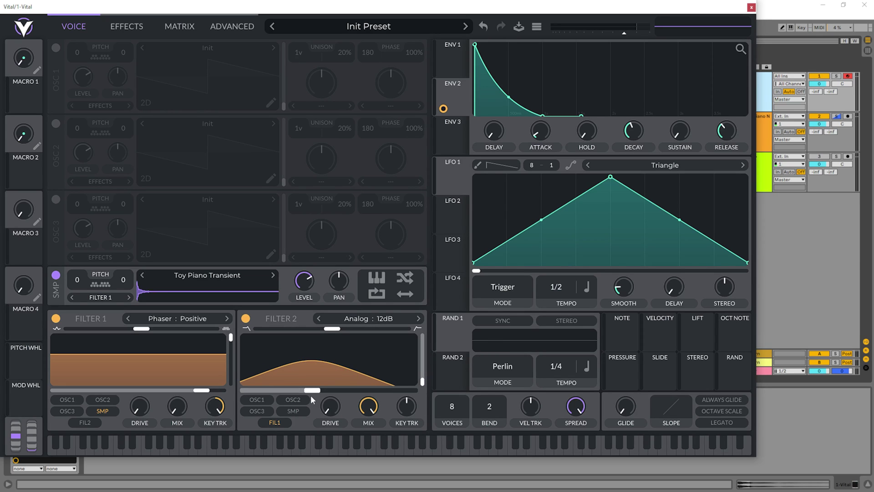
left_click_drag(310, 395, 362, 396)
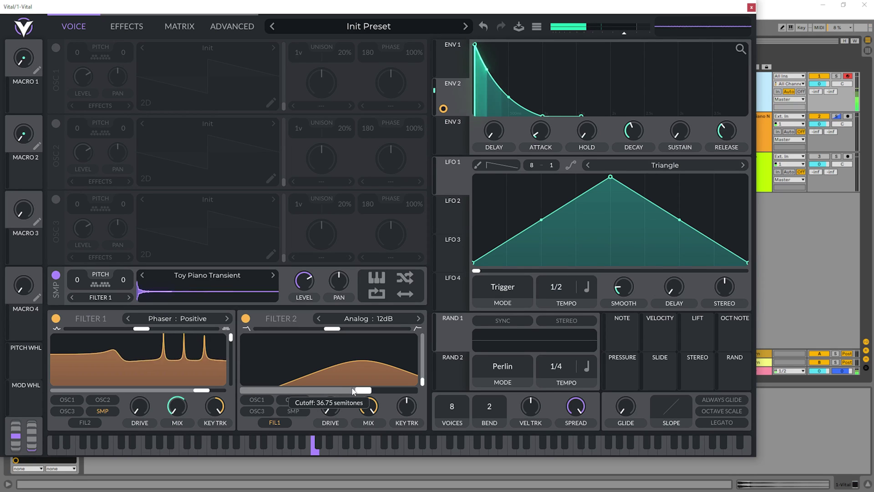
left_click(246, 318)
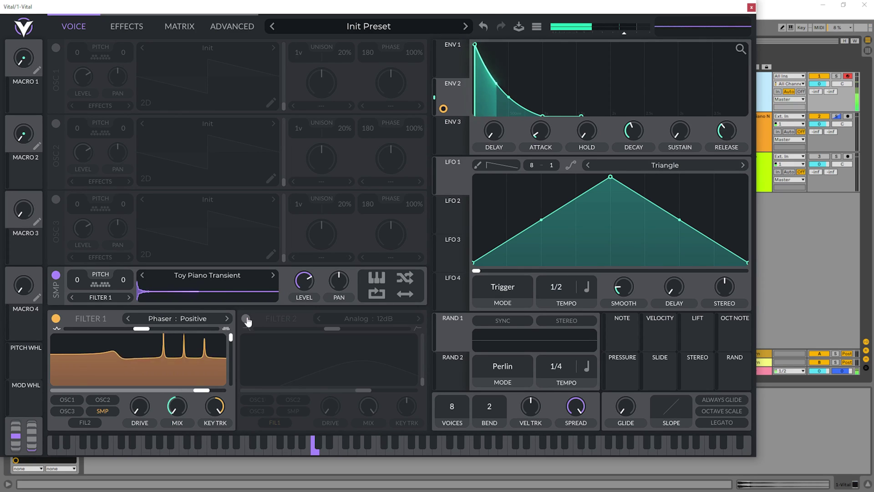
left_click(245, 318)
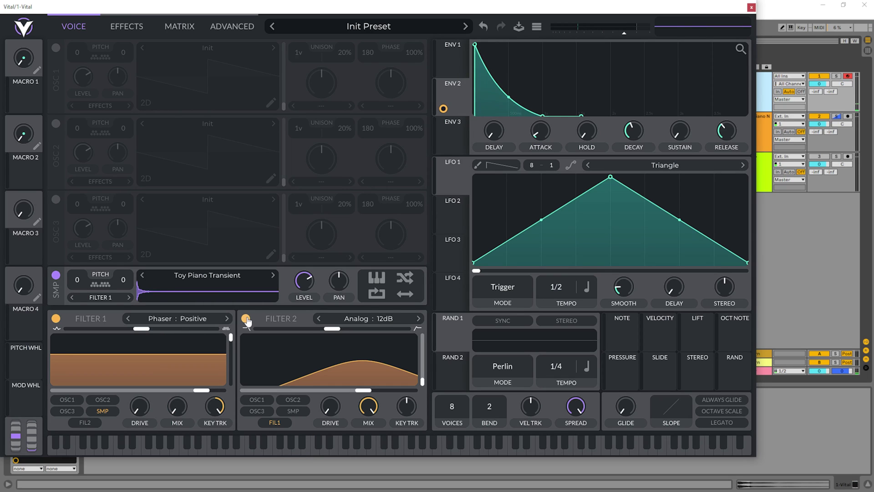
Enable oscillator 1 and load the Basic Shapes sine wavetable into it.
left_click(56, 47)
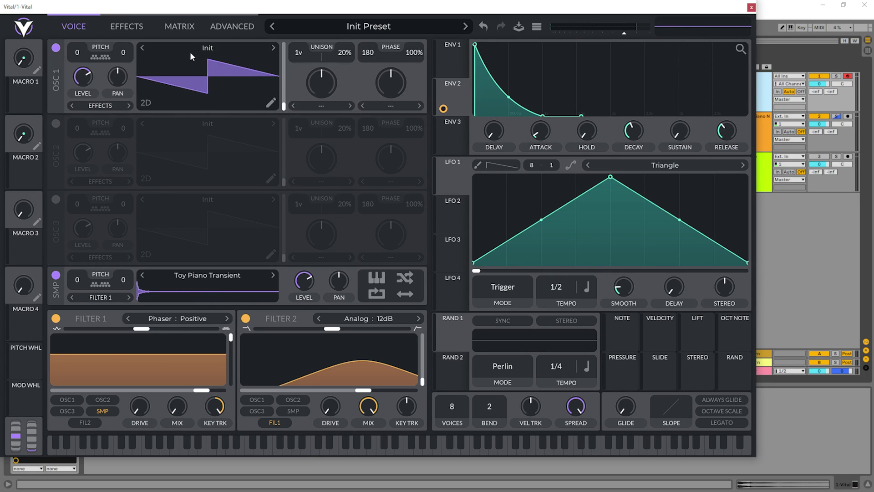
left_click(222, 48)
left_click(515, 73)
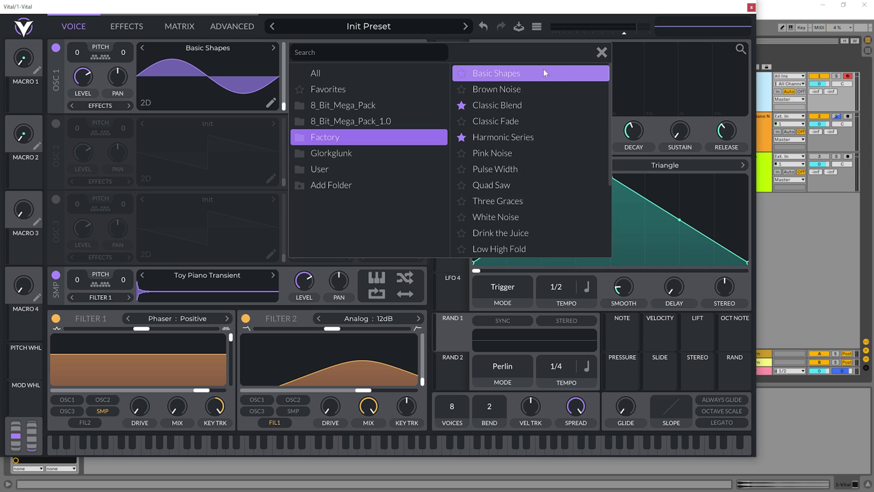
left_click(601, 54)
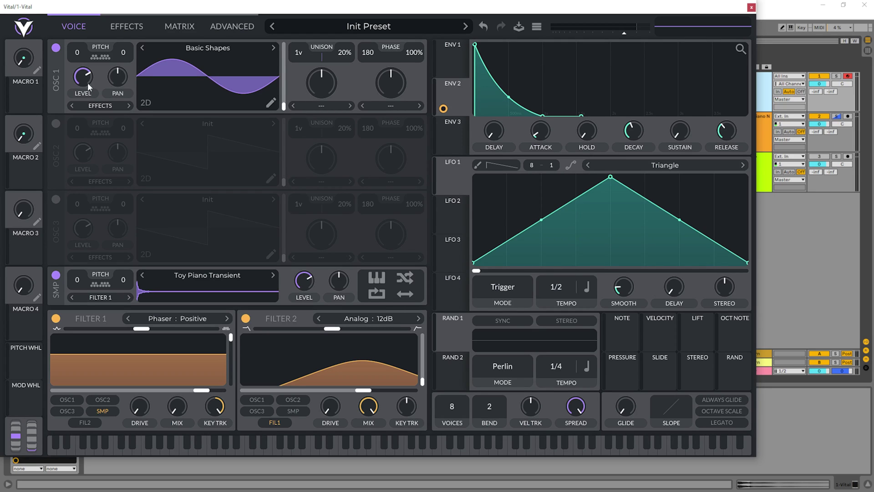
Turn oscillator 1's level down, modulate it from envelope 3 at -1, and route it to filter 2.
left_click_drag(77, 81, 75, 190)
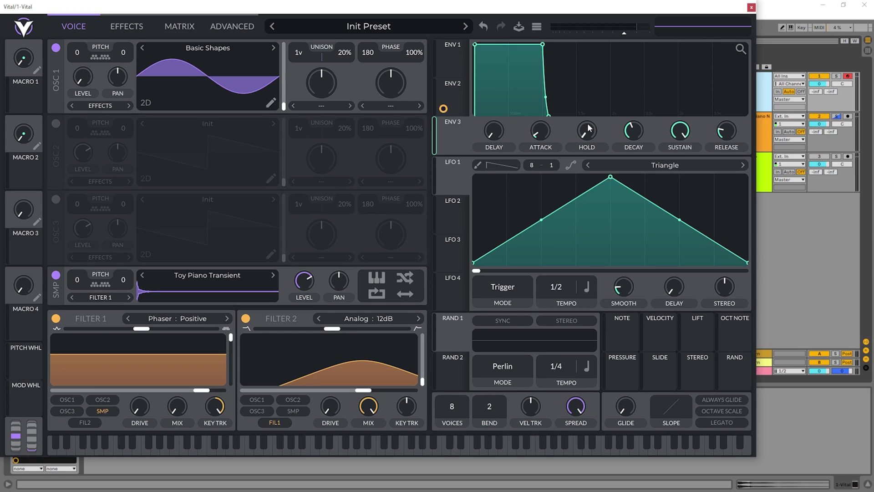
left_click_drag(442, 108, 80, 35)
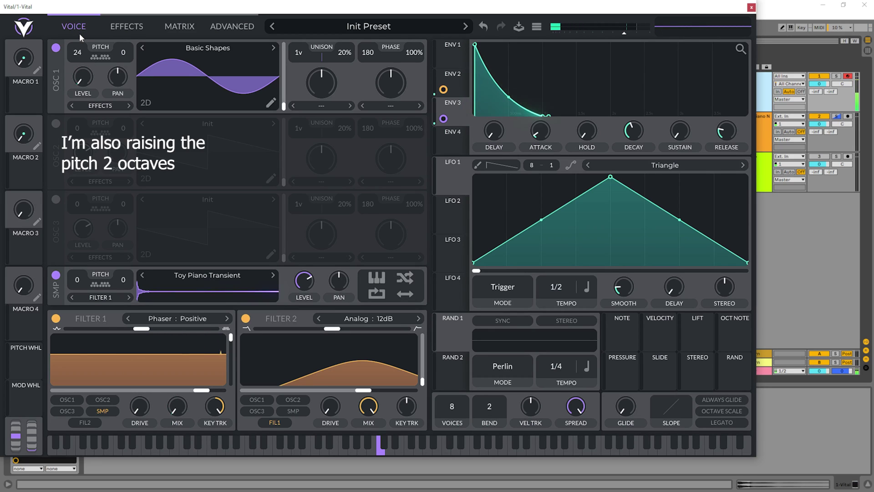
right_click(444, 119)
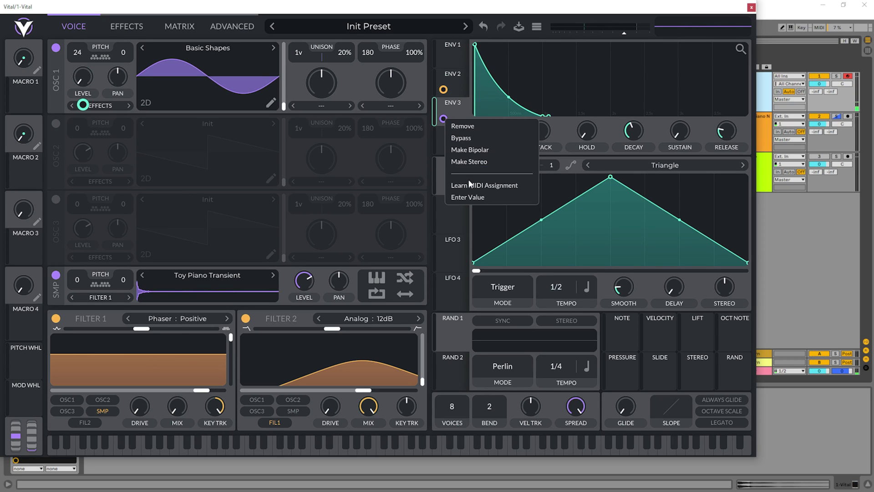
left_click(469, 195)
type("-1")
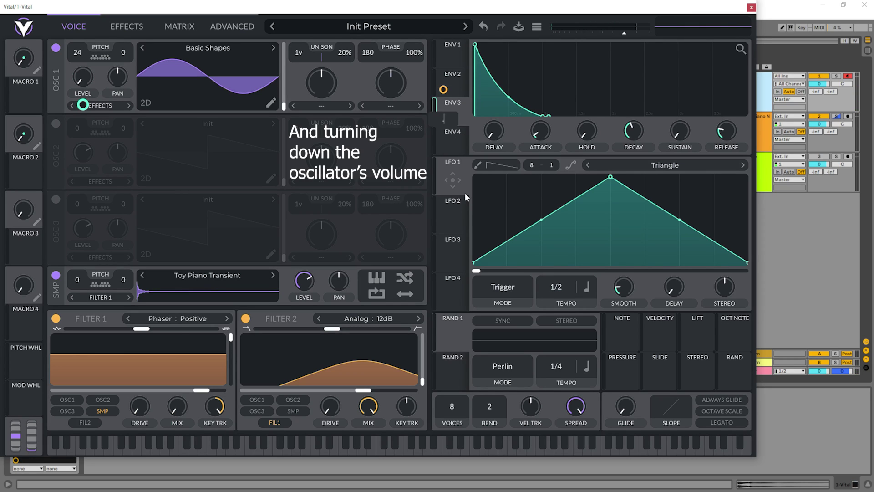
key("Return")
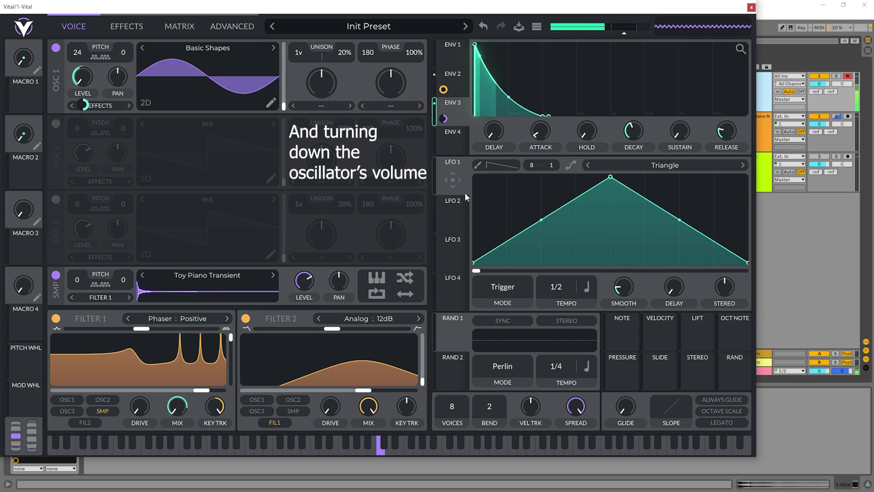
left_click(257, 399)
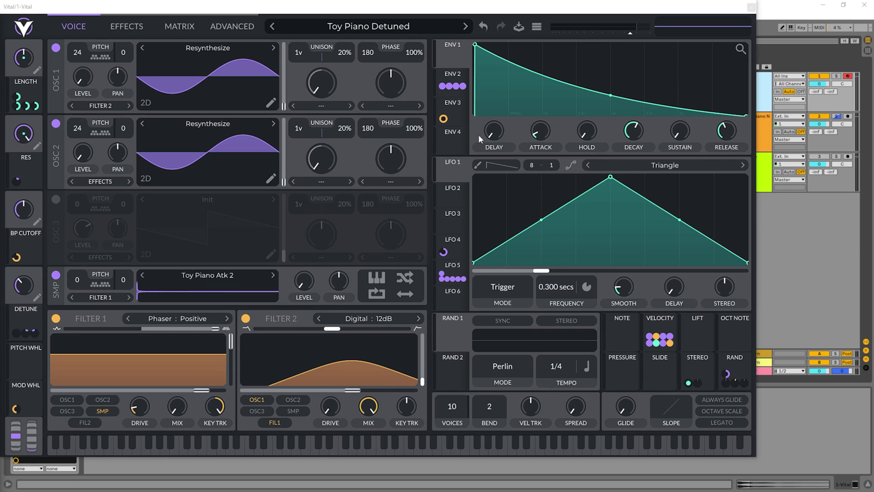
Inspect the Velocity source's modulation-amount knobs in the Toy Piano Detuned patch.
mouse_move(664, 341)
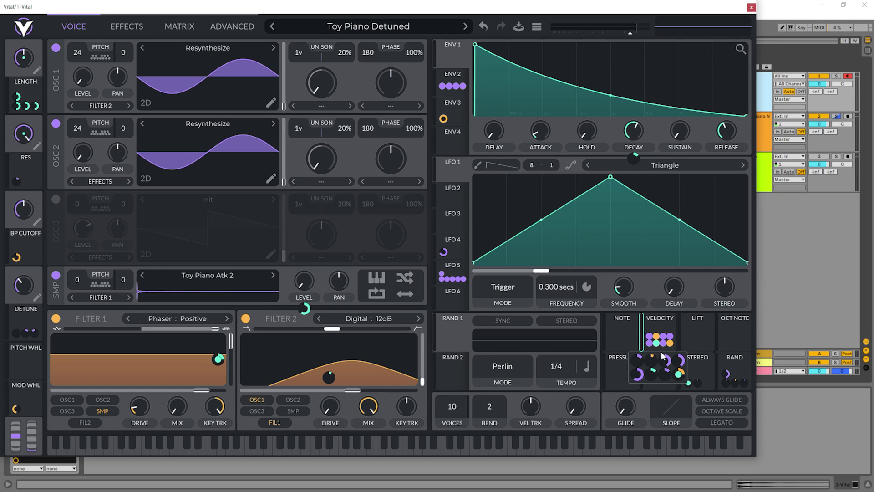
mouse_move(637, 360)
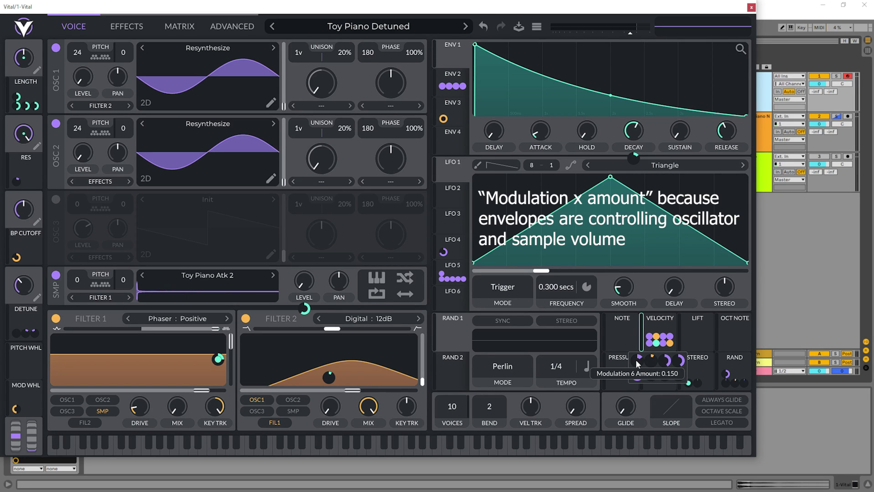
mouse_move(677, 362)
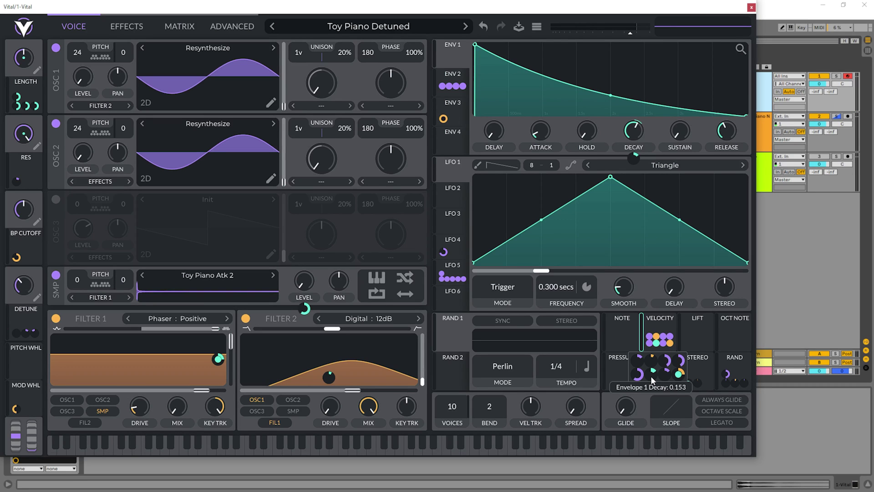
left_click(191, 29)
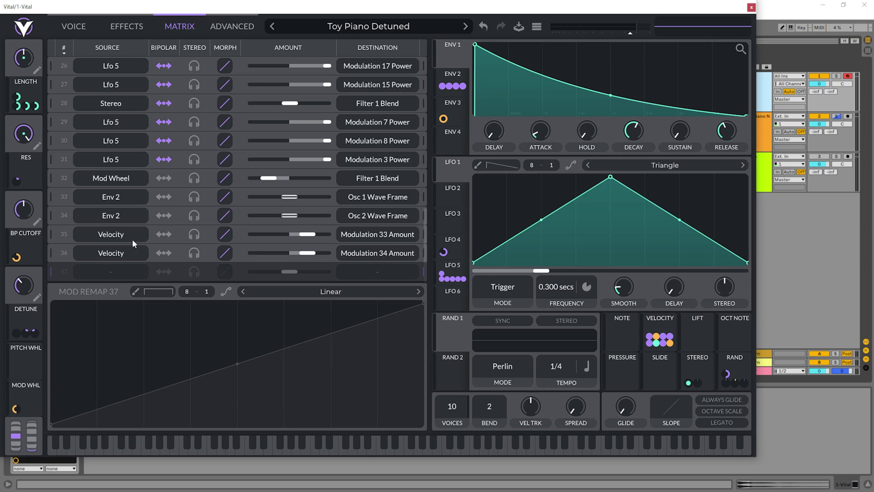
Set matrix row 37 to route Velocity into Modulation 6 Power.
left_click(380, 275)
left_click(453, 291)
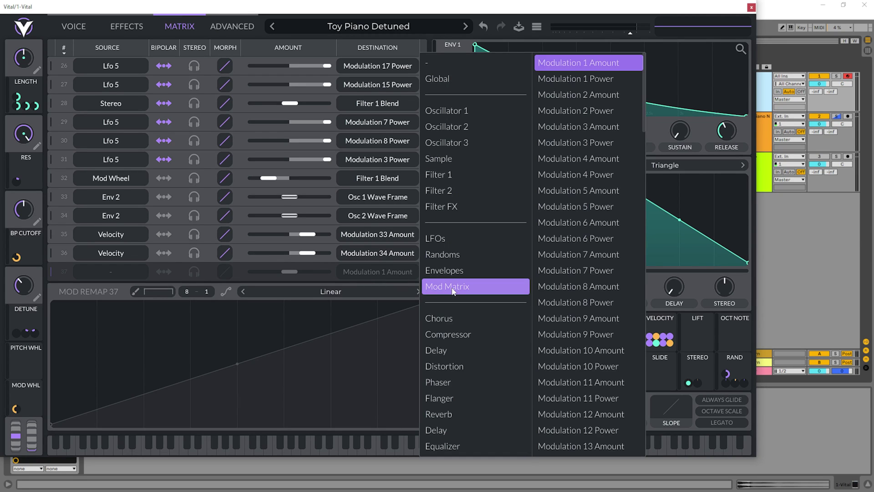
left_click(593, 240)
left_click(137, 269)
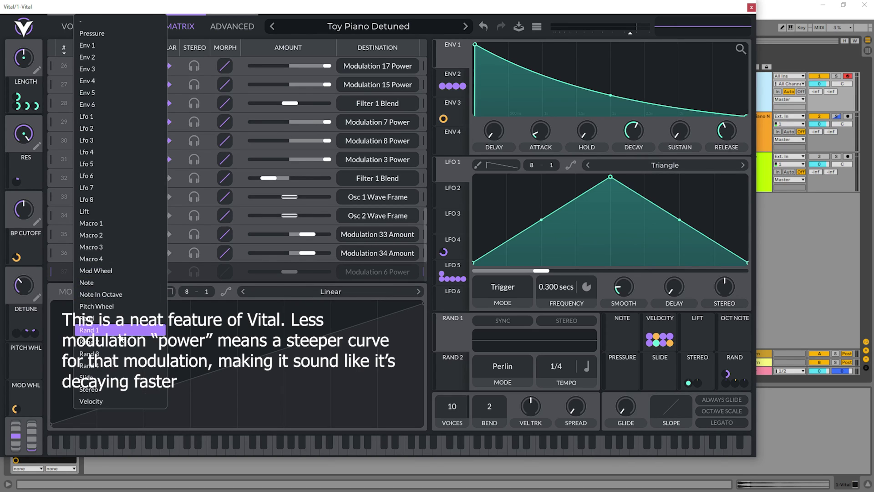
left_click(108, 401)
Set row 37's amount negative, reset it to zero, and return to the Voice page.
left_click_drag(289, 271, 284, 274)
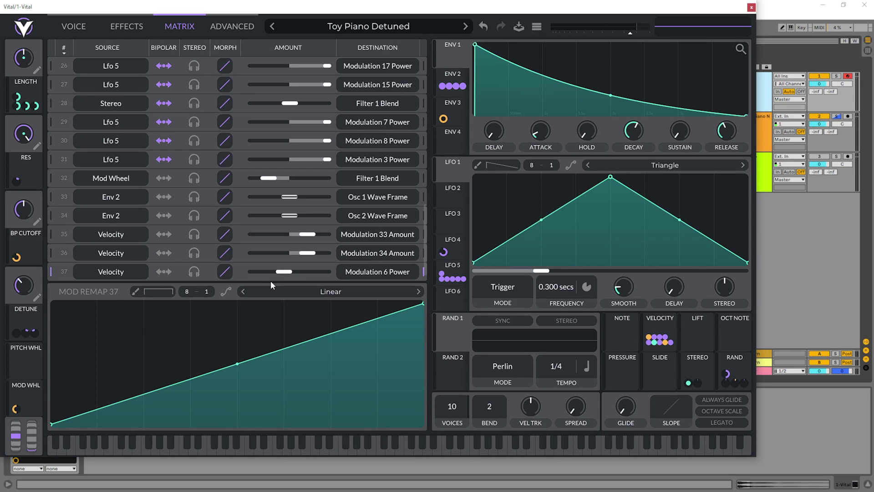
double_click(283, 271)
left_click(74, 26)
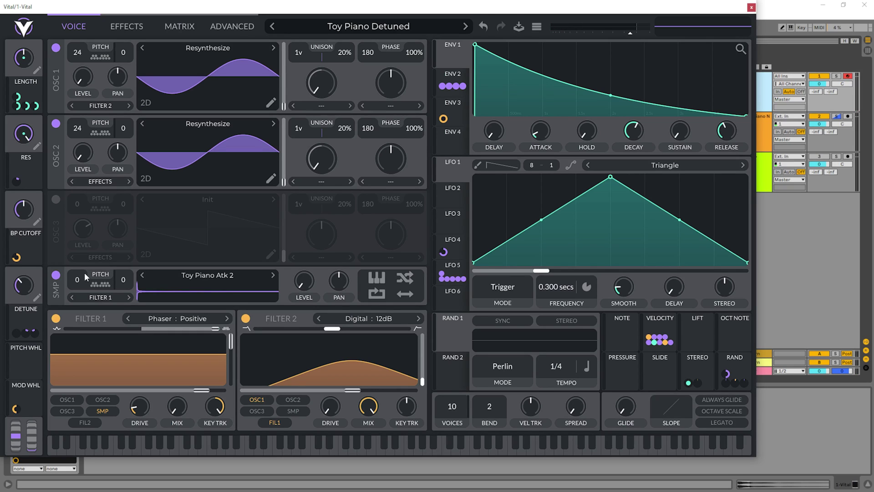
mouse_move(28, 292)
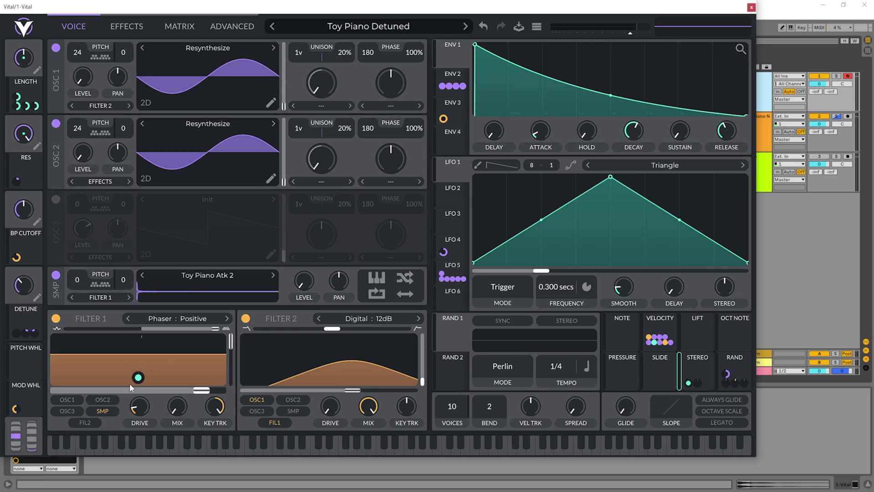
mouse_move(138, 379)
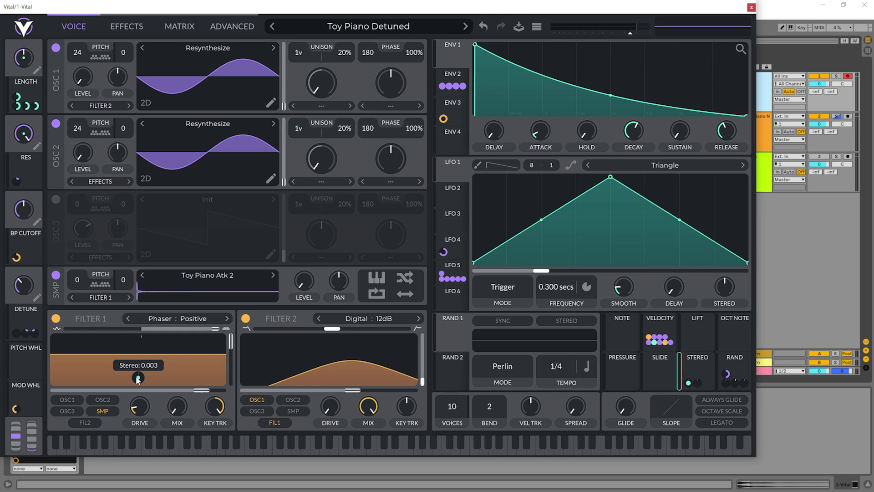
left_click_drag(138, 379, 122, 54)
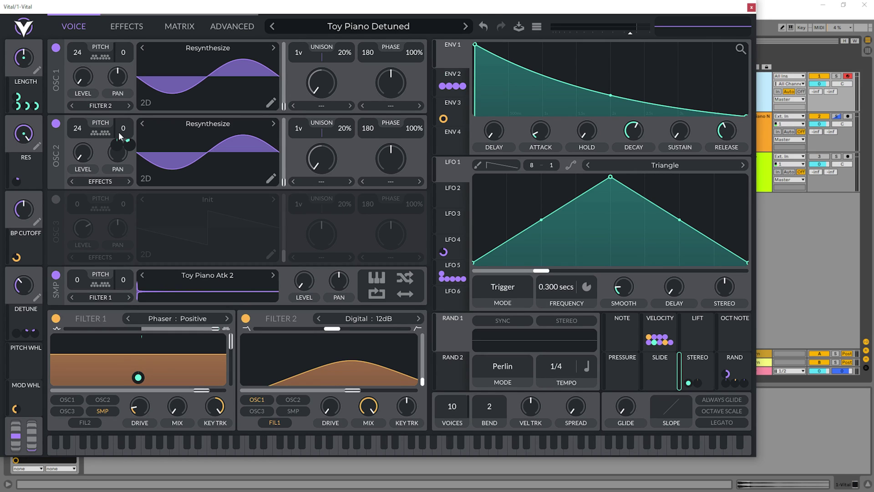
left_click_drag(119, 135, 128, 142)
left_click_drag(75, 193, 37, 333)
left_click_drag(572, 396, 579, 436)
left_click_drag(575, 405, 605, 276)
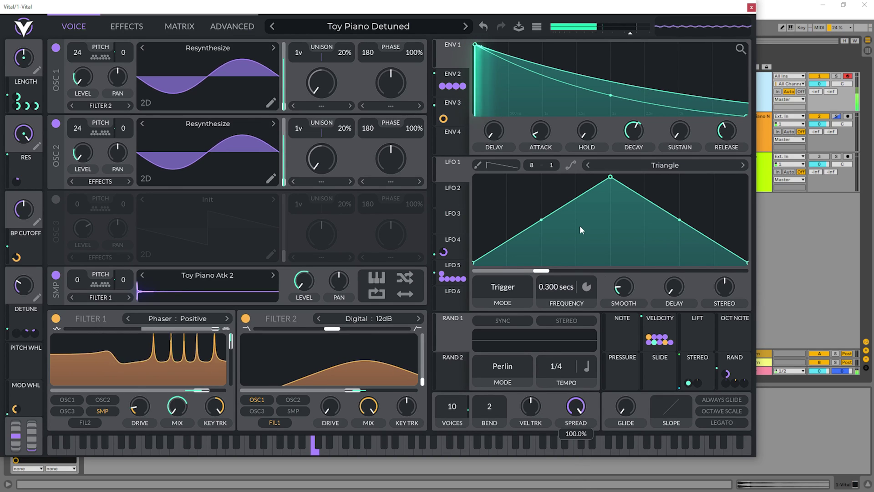
left_click_drag(580, 225, 572, 376)
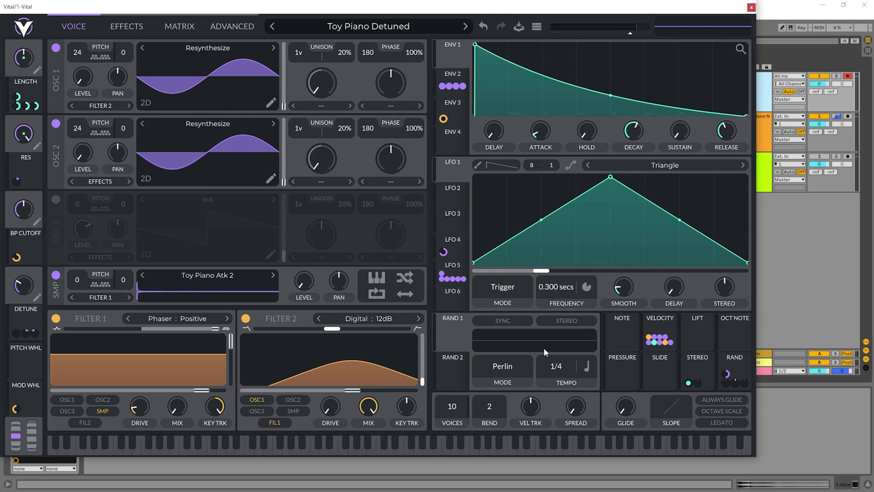
mouse_move(727, 382)
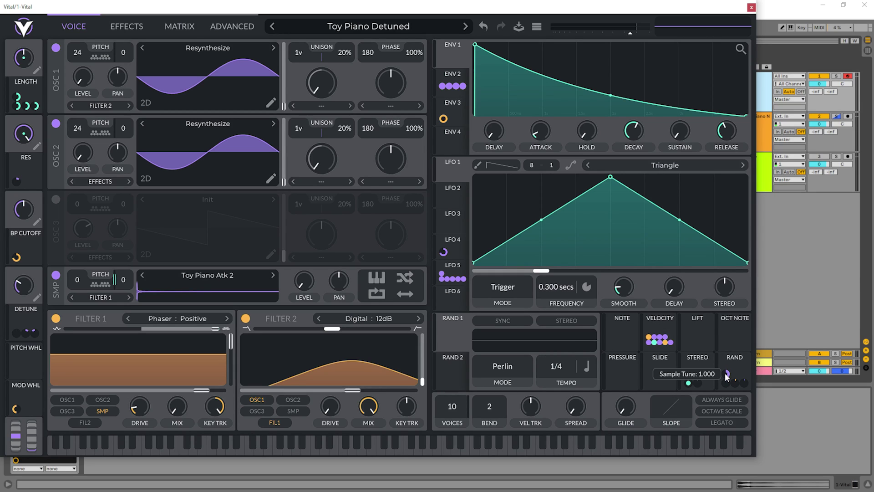